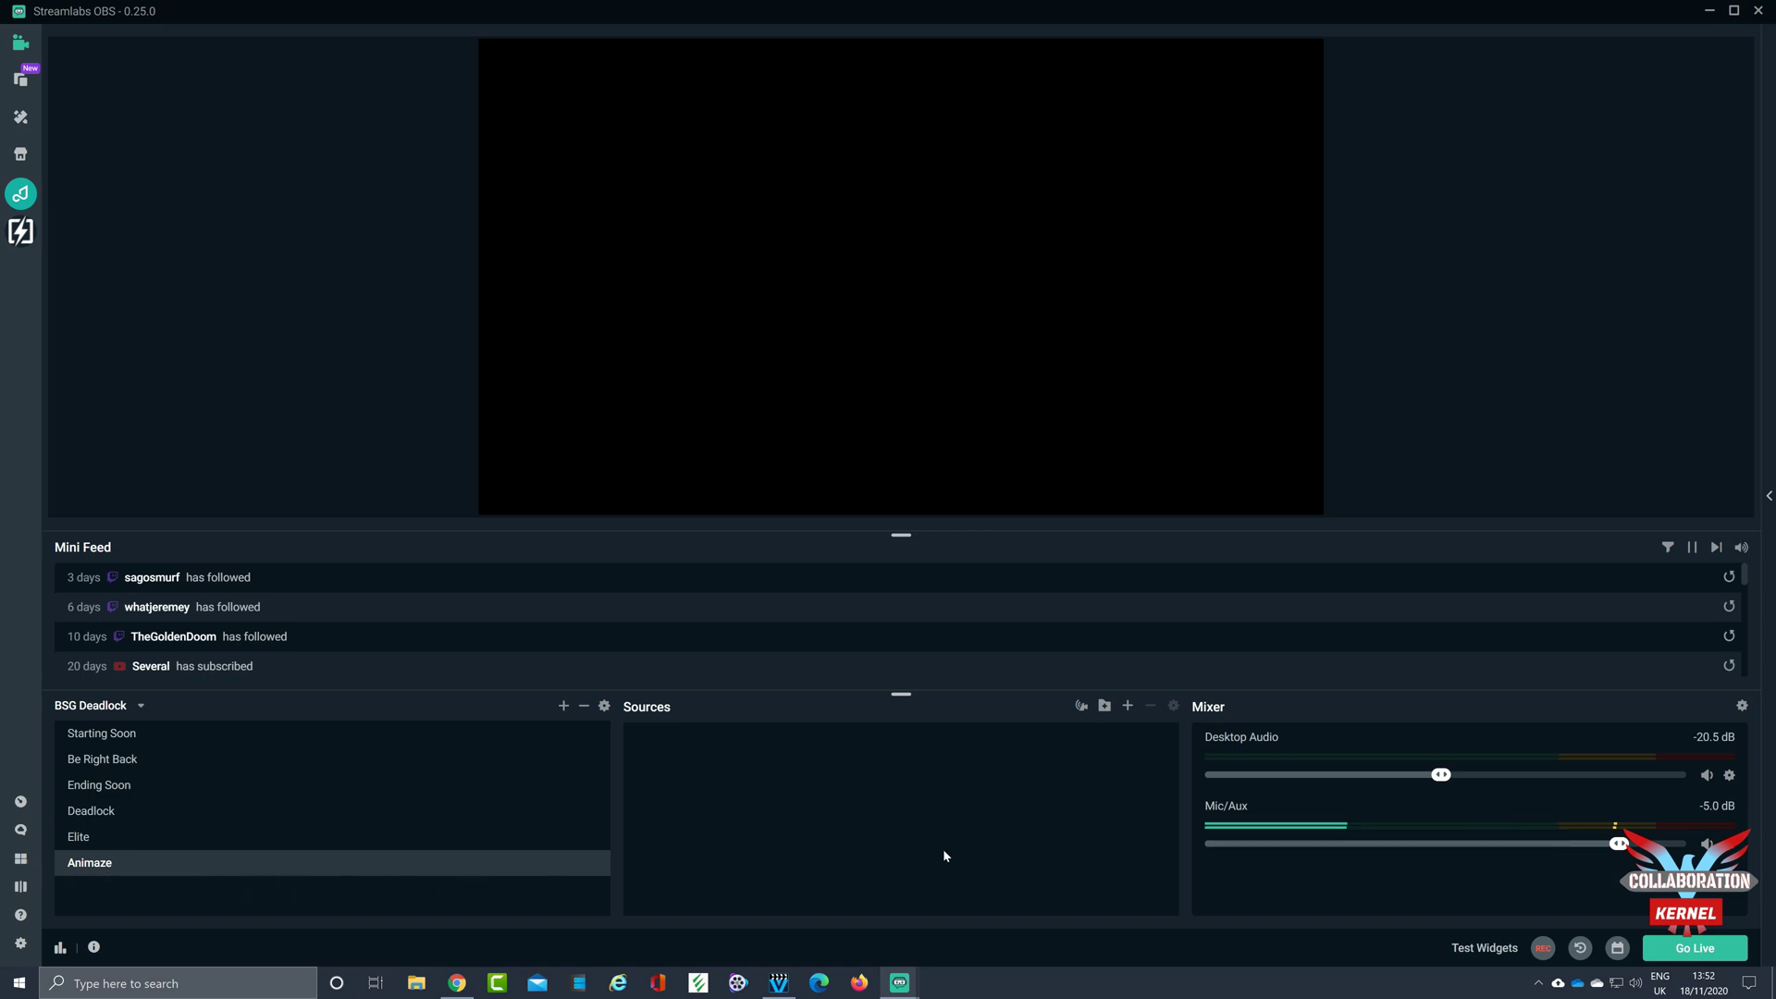
- Add a new Video Capture Device source named 'Animaze Webcam' using the LifeCam Cinema camera
left_click(1128, 707)
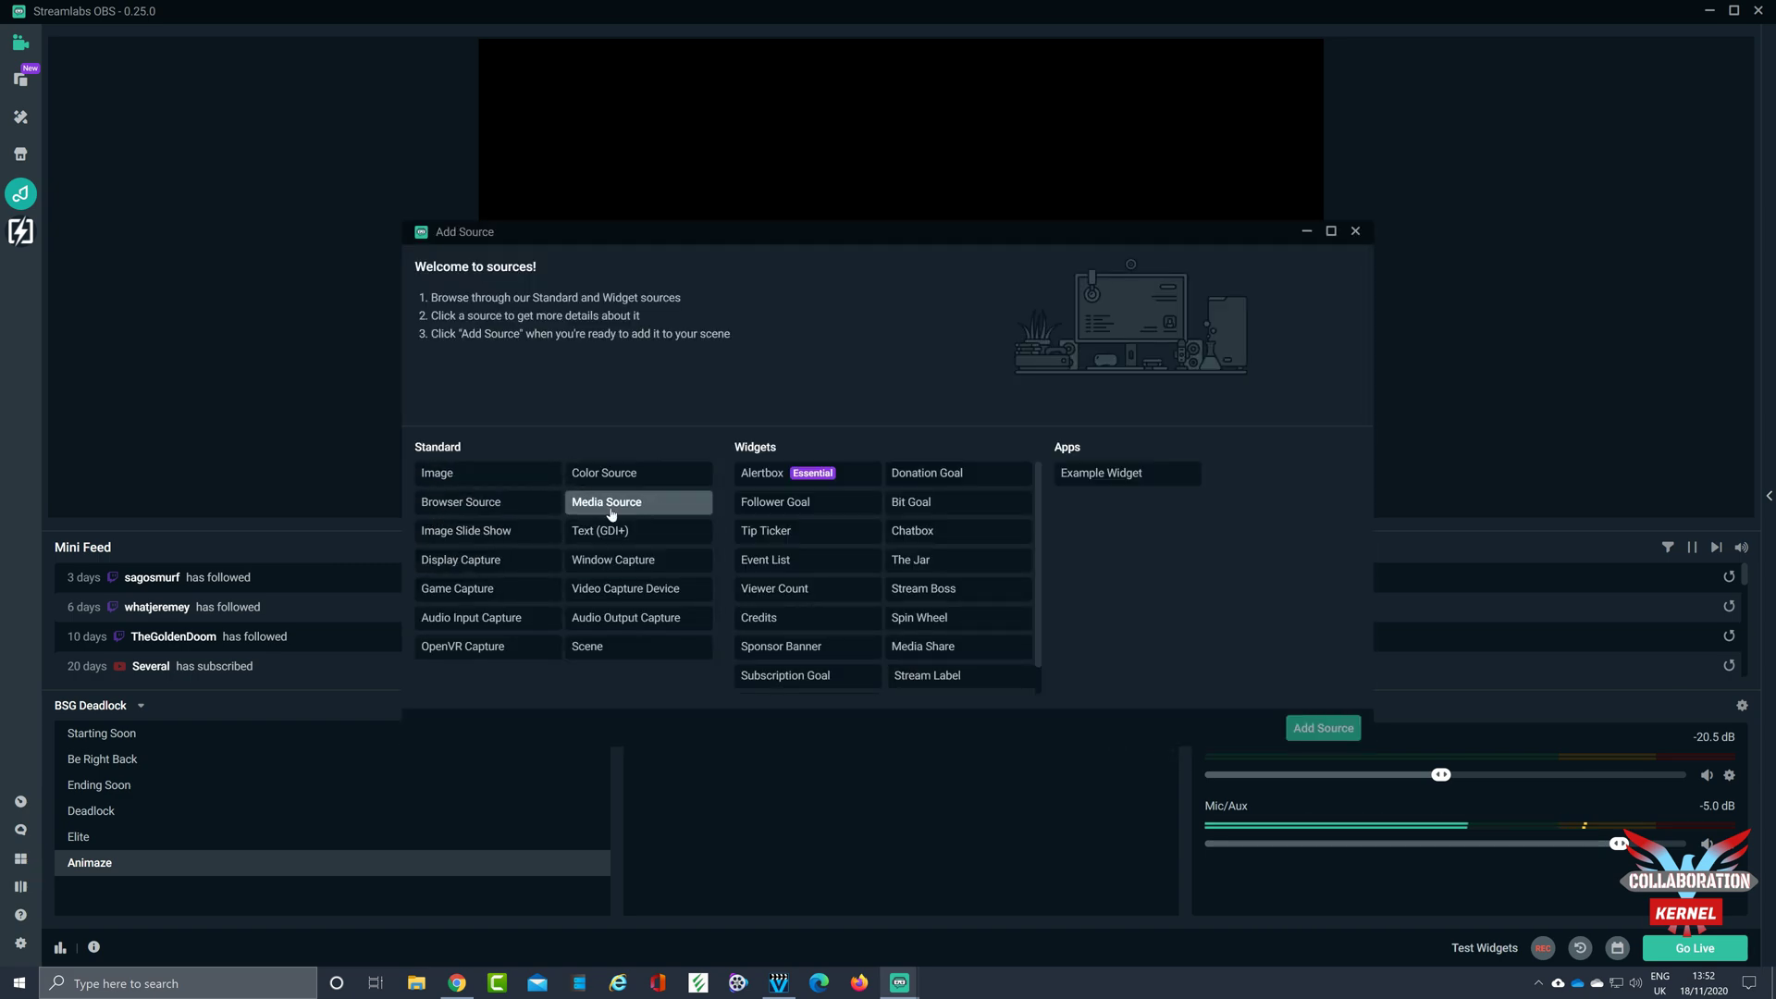
left_click(661, 592)
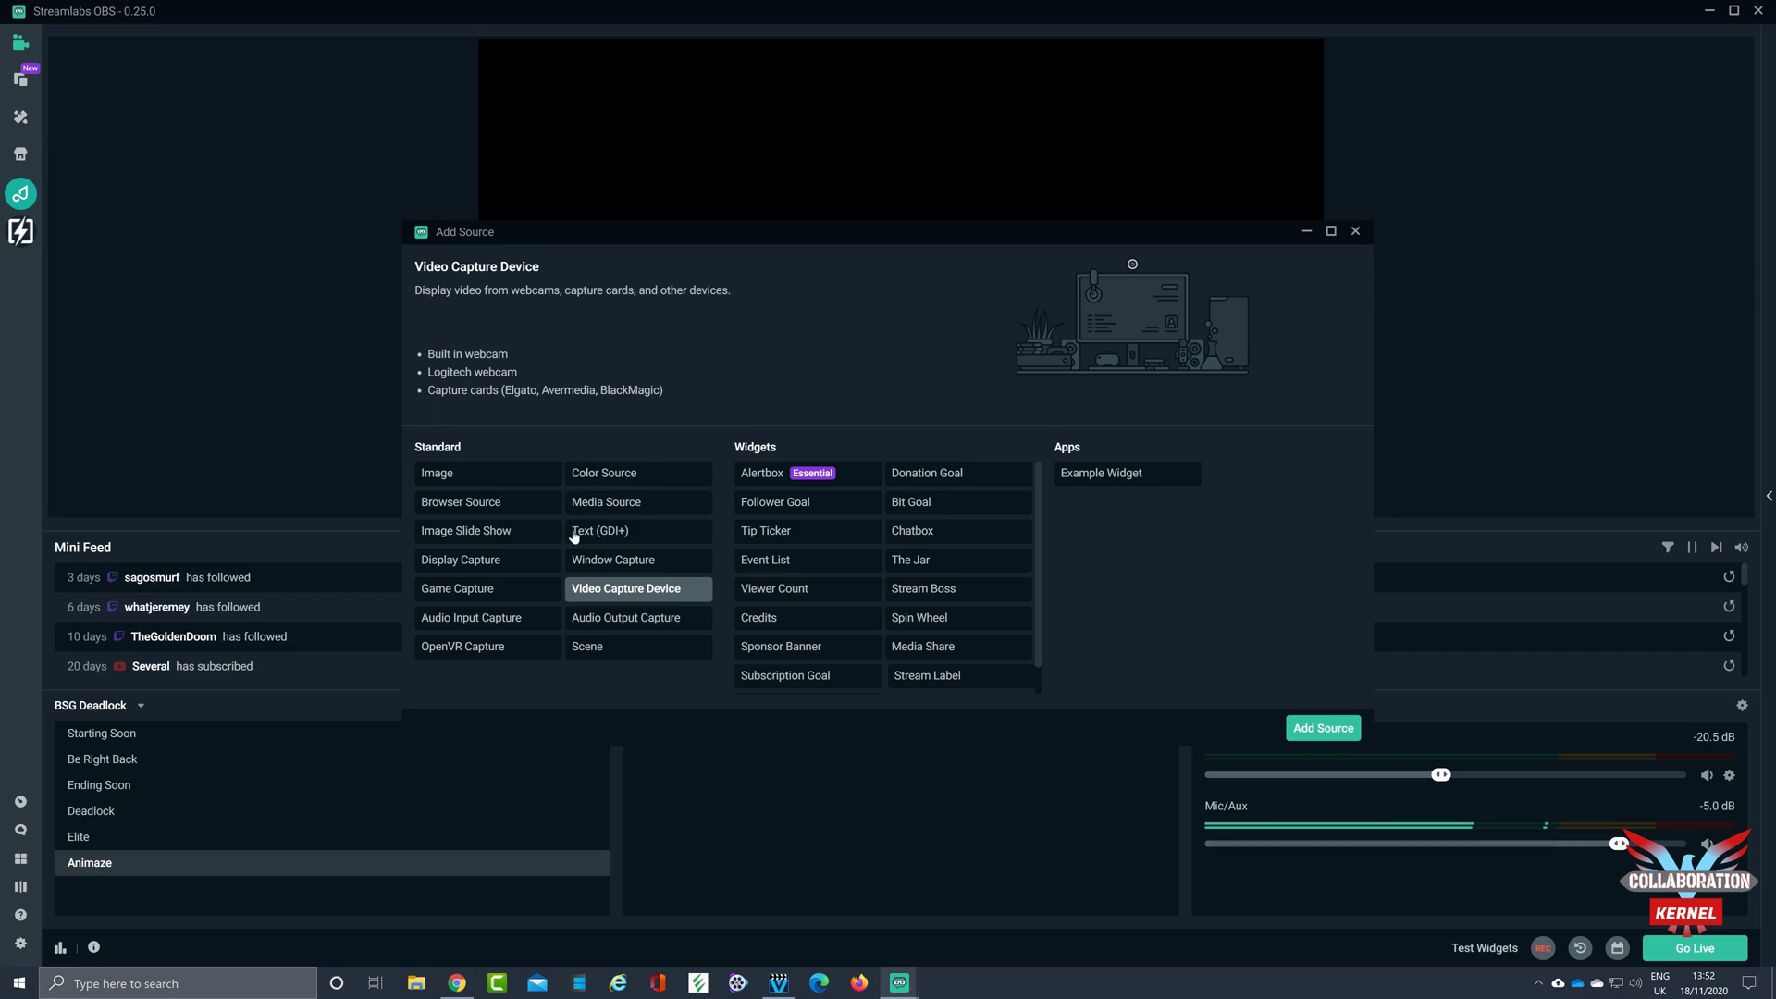
left_click(1324, 727)
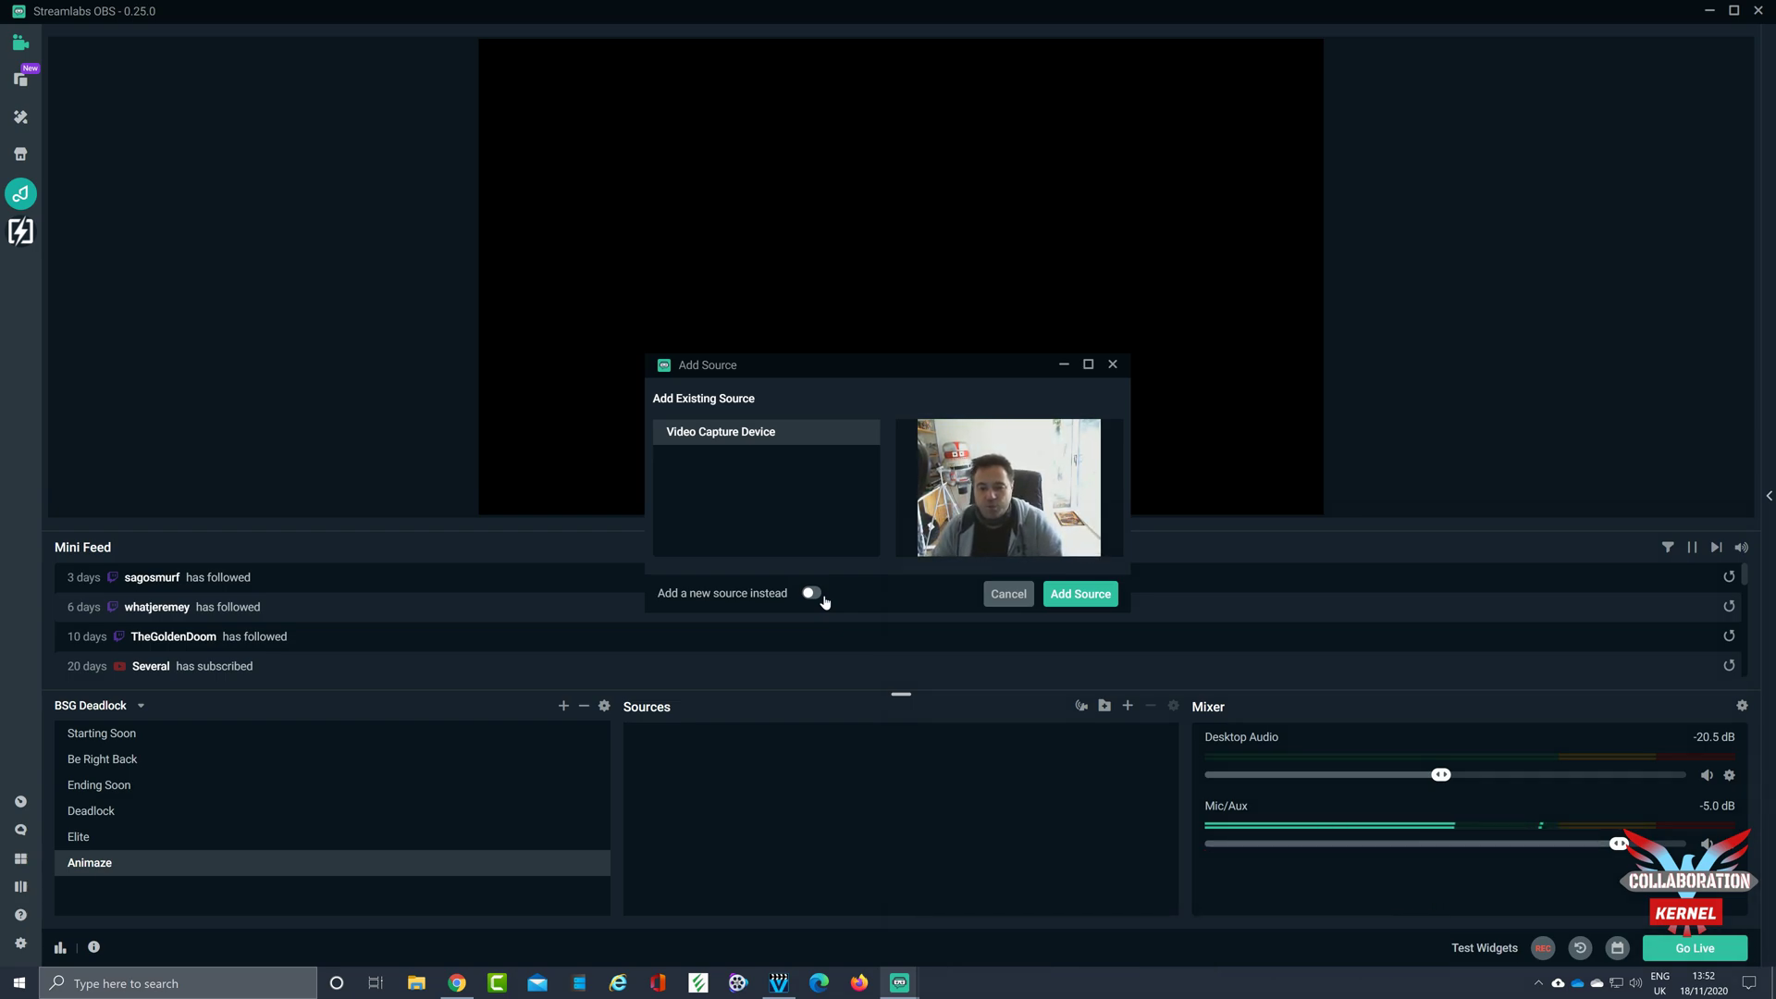
left_click(823, 600)
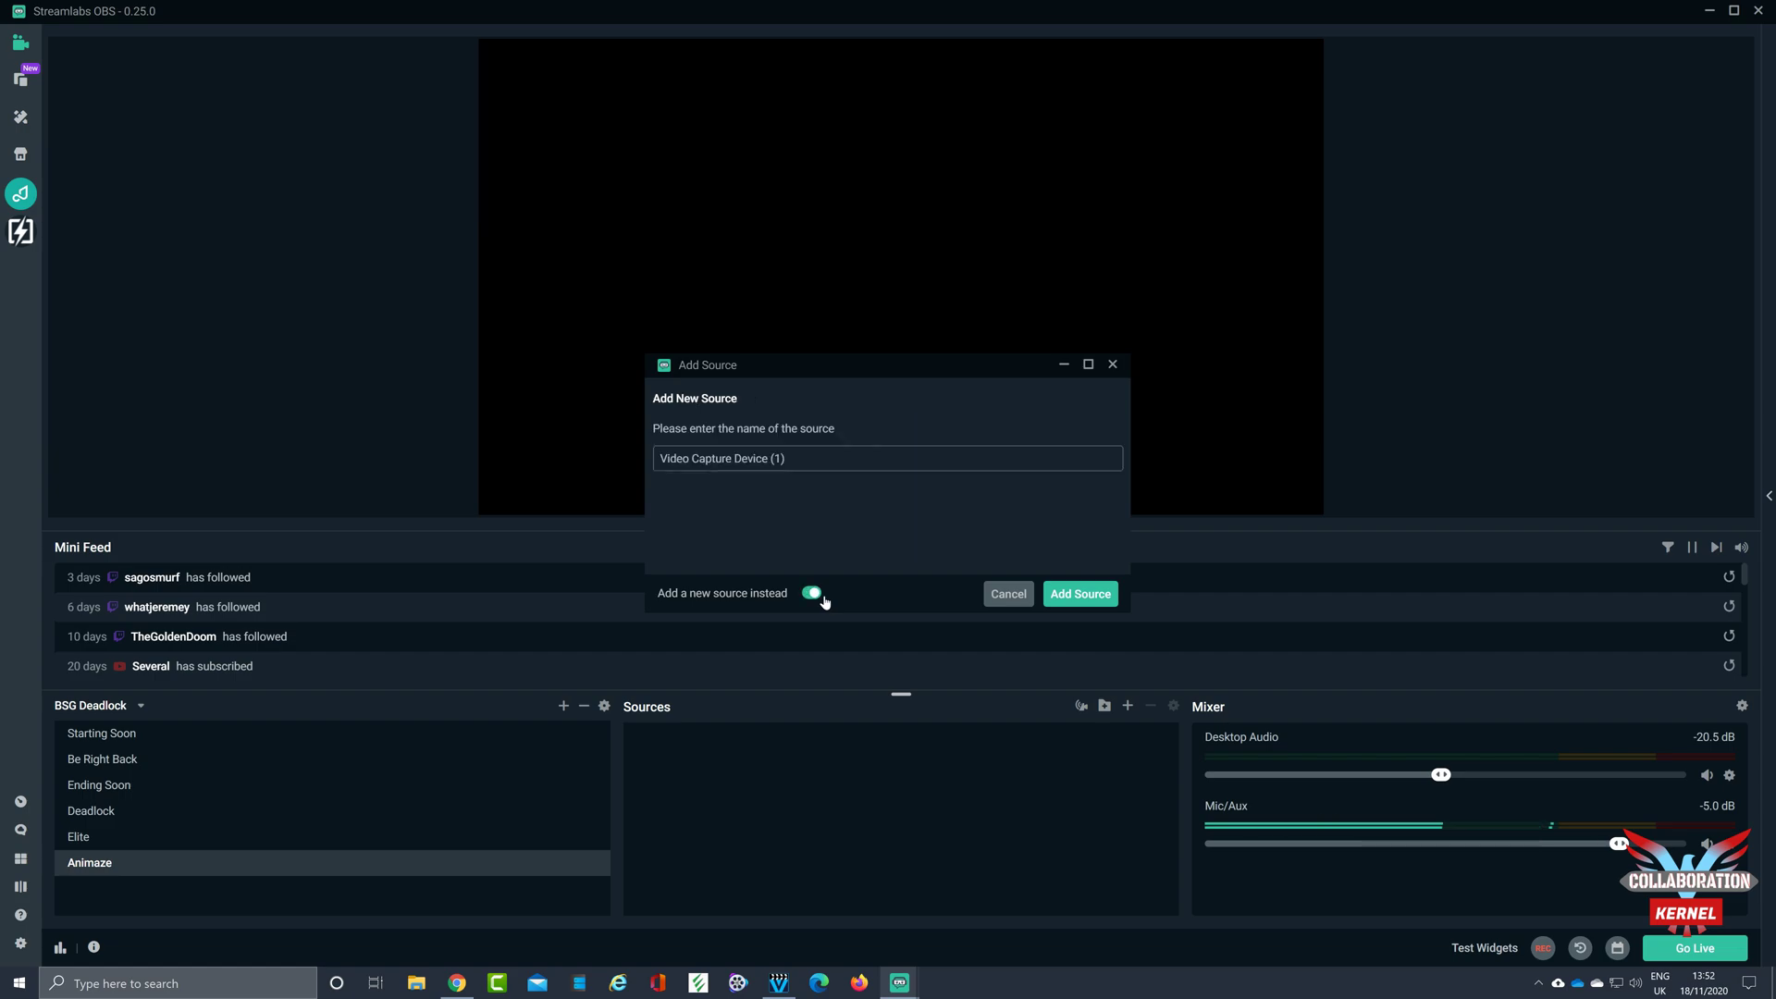
key("ctrl+a")
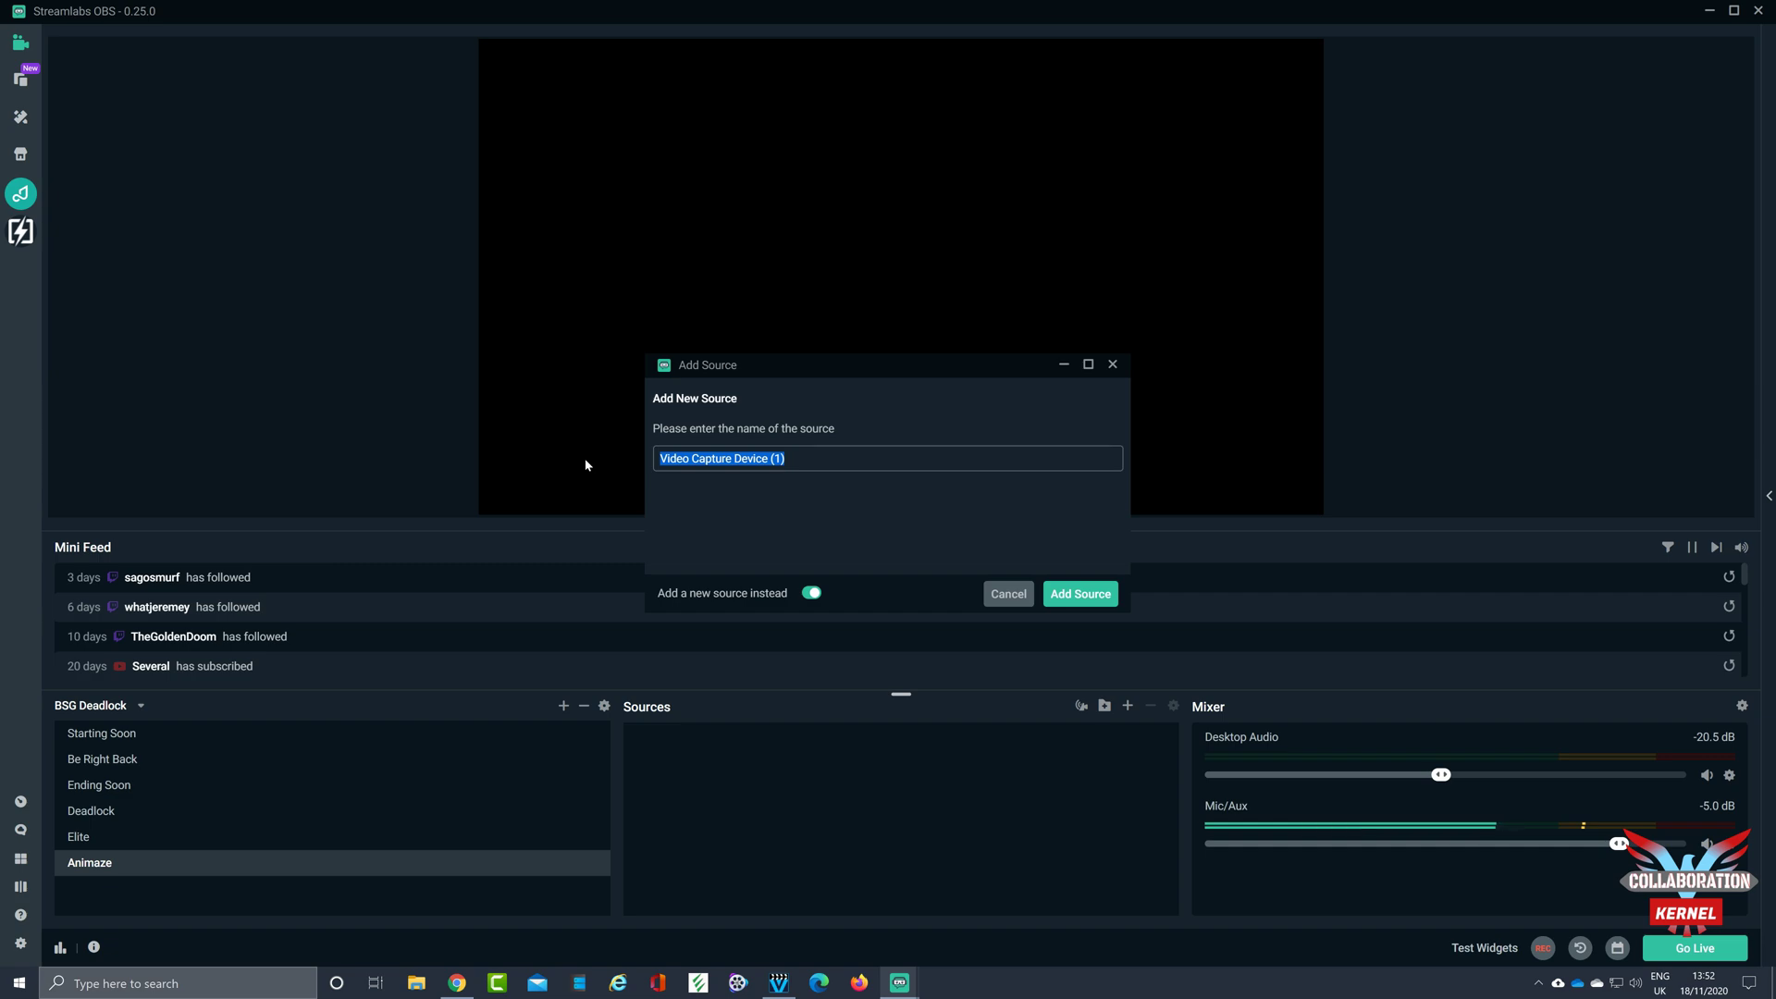
type("Animaze Webcam")
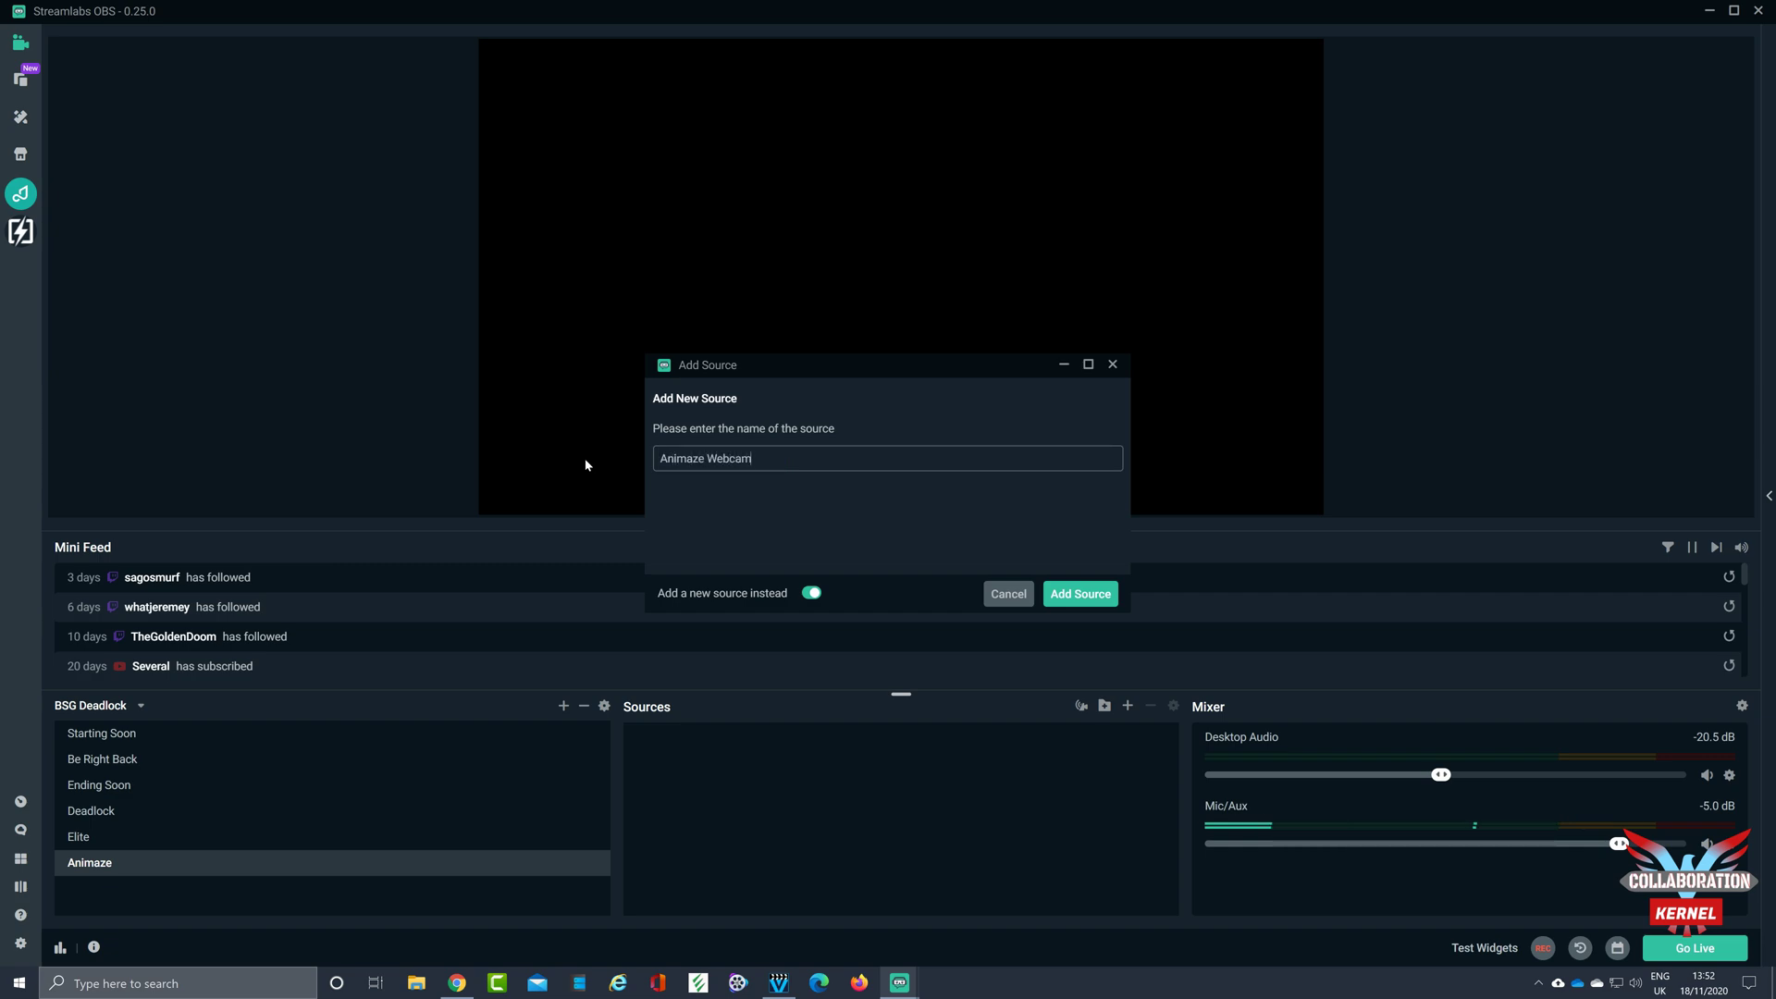
left_click(1082, 595)
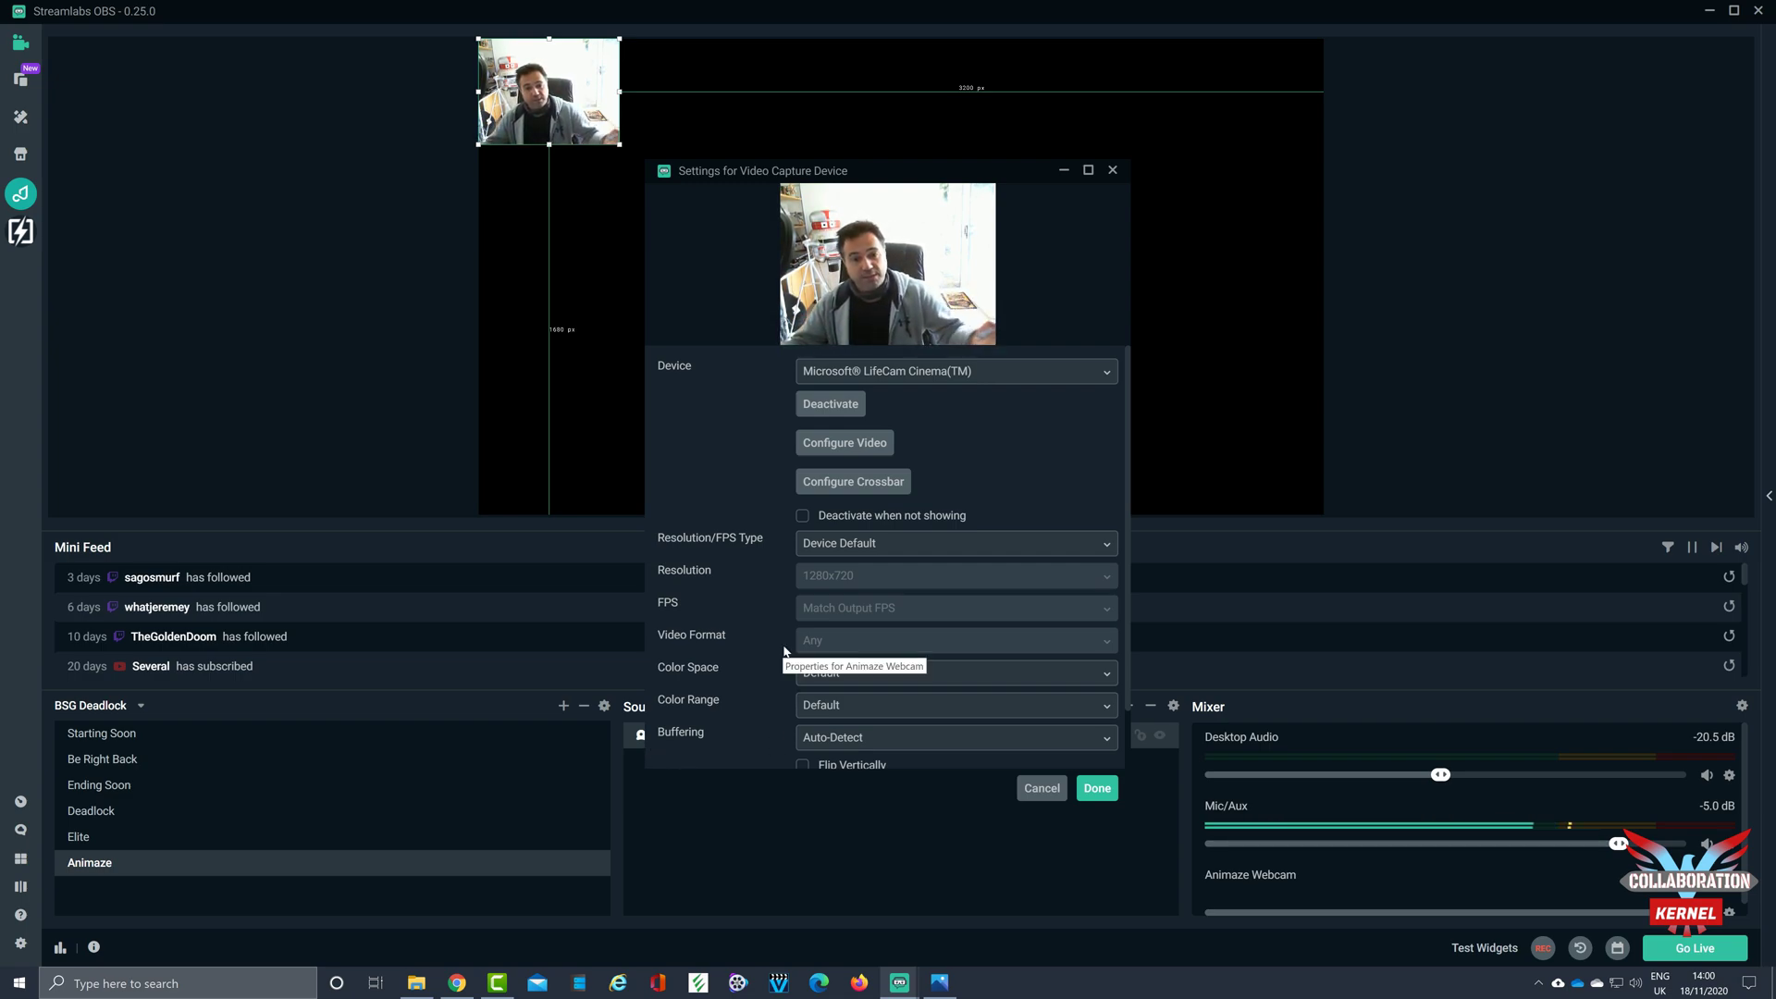
- Set the Animaze Webcam source's device to Animaze Virtual Camera
left_click(1106, 371)
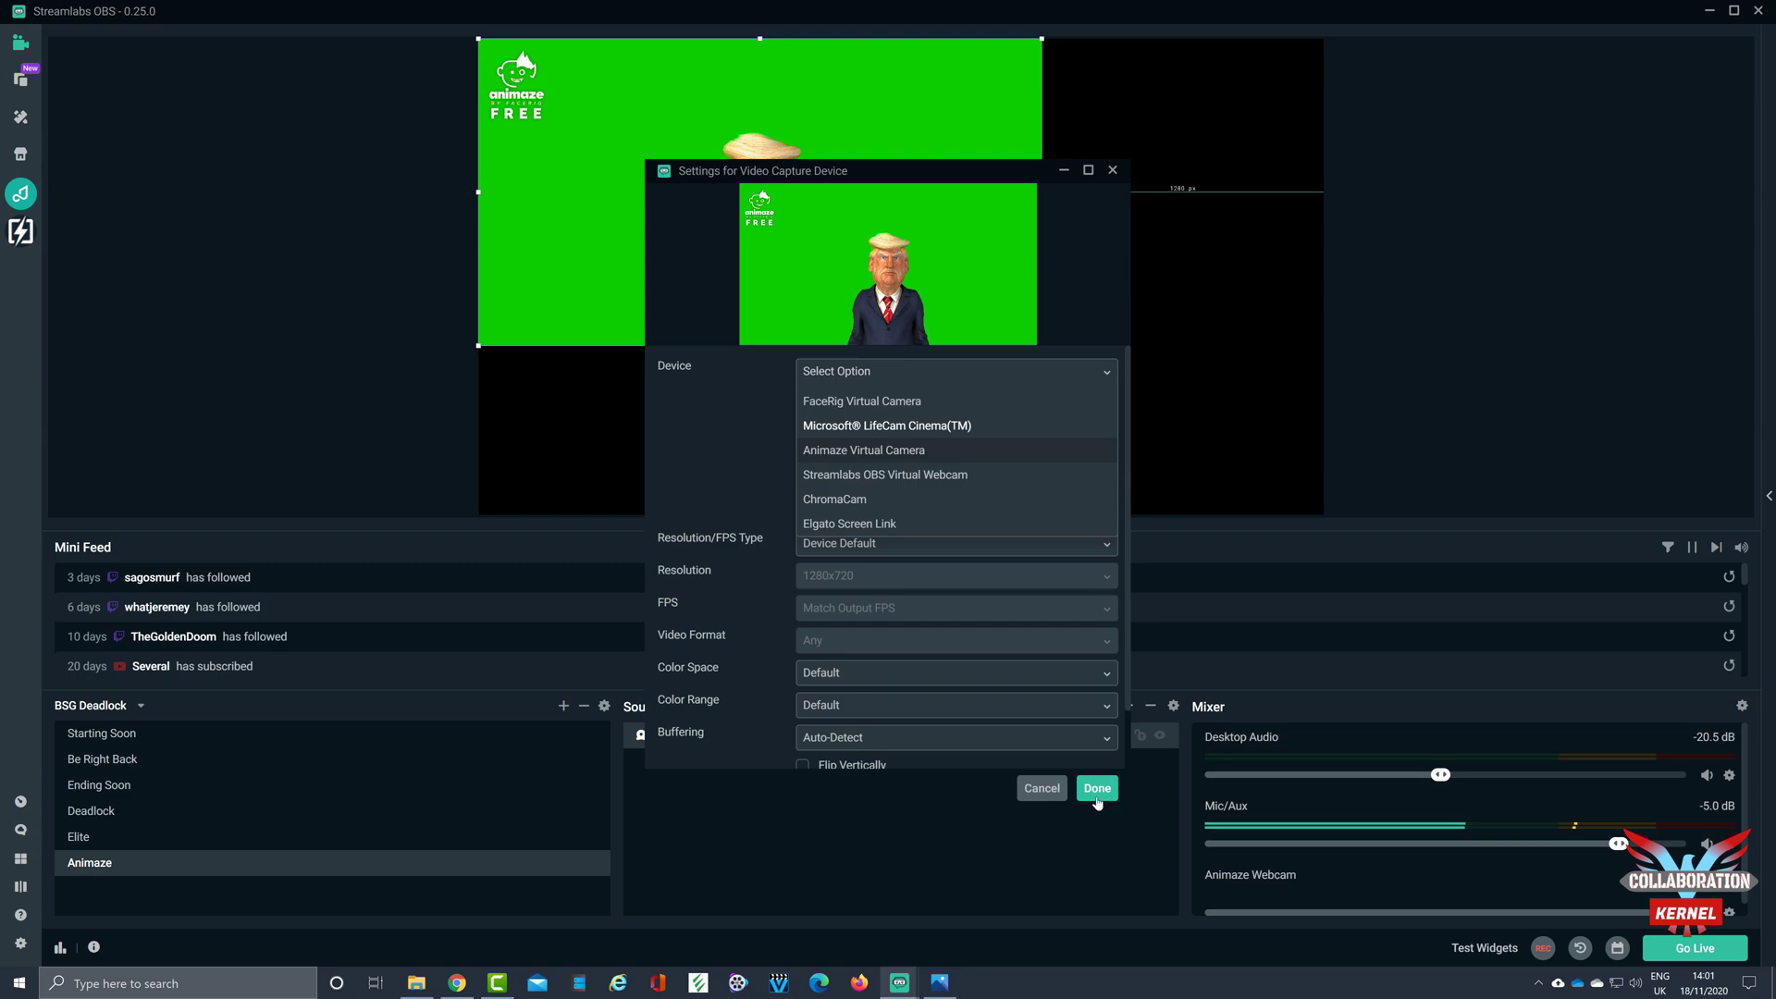
- Launch Animaze from the Steam icon's menu in the system tray
left_click(1536, 983)
right_click(1570, 853)
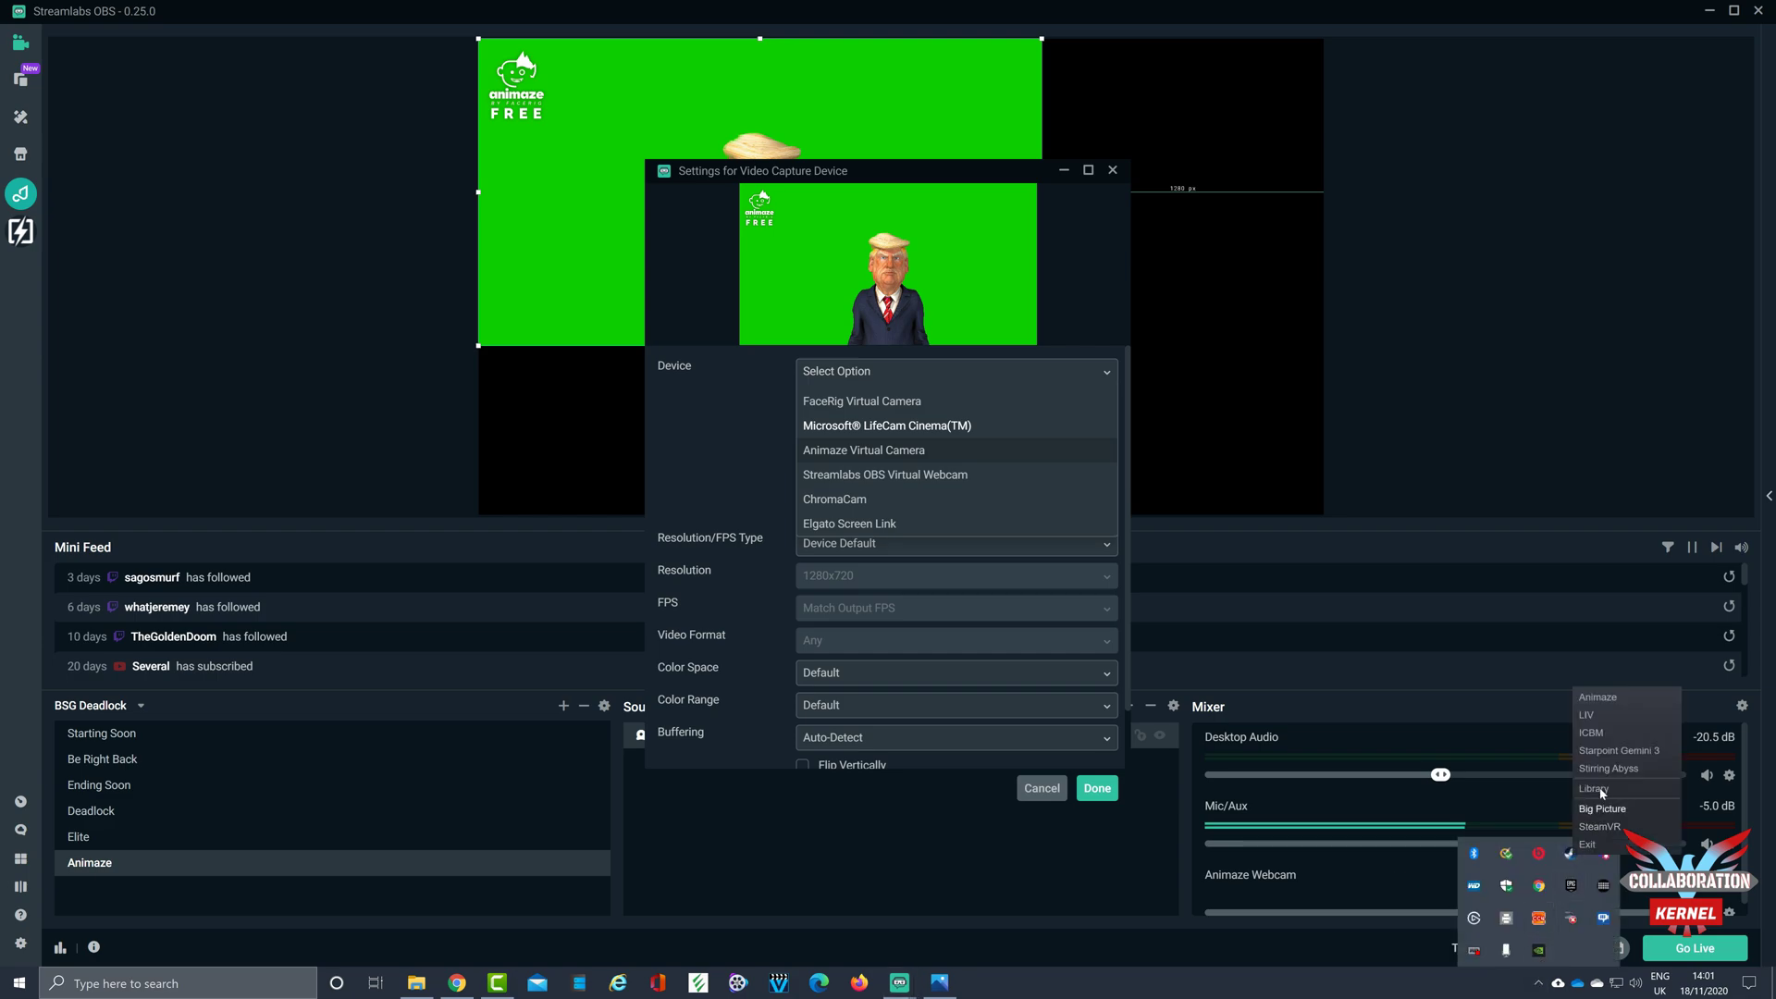
left_click(1599, 699)
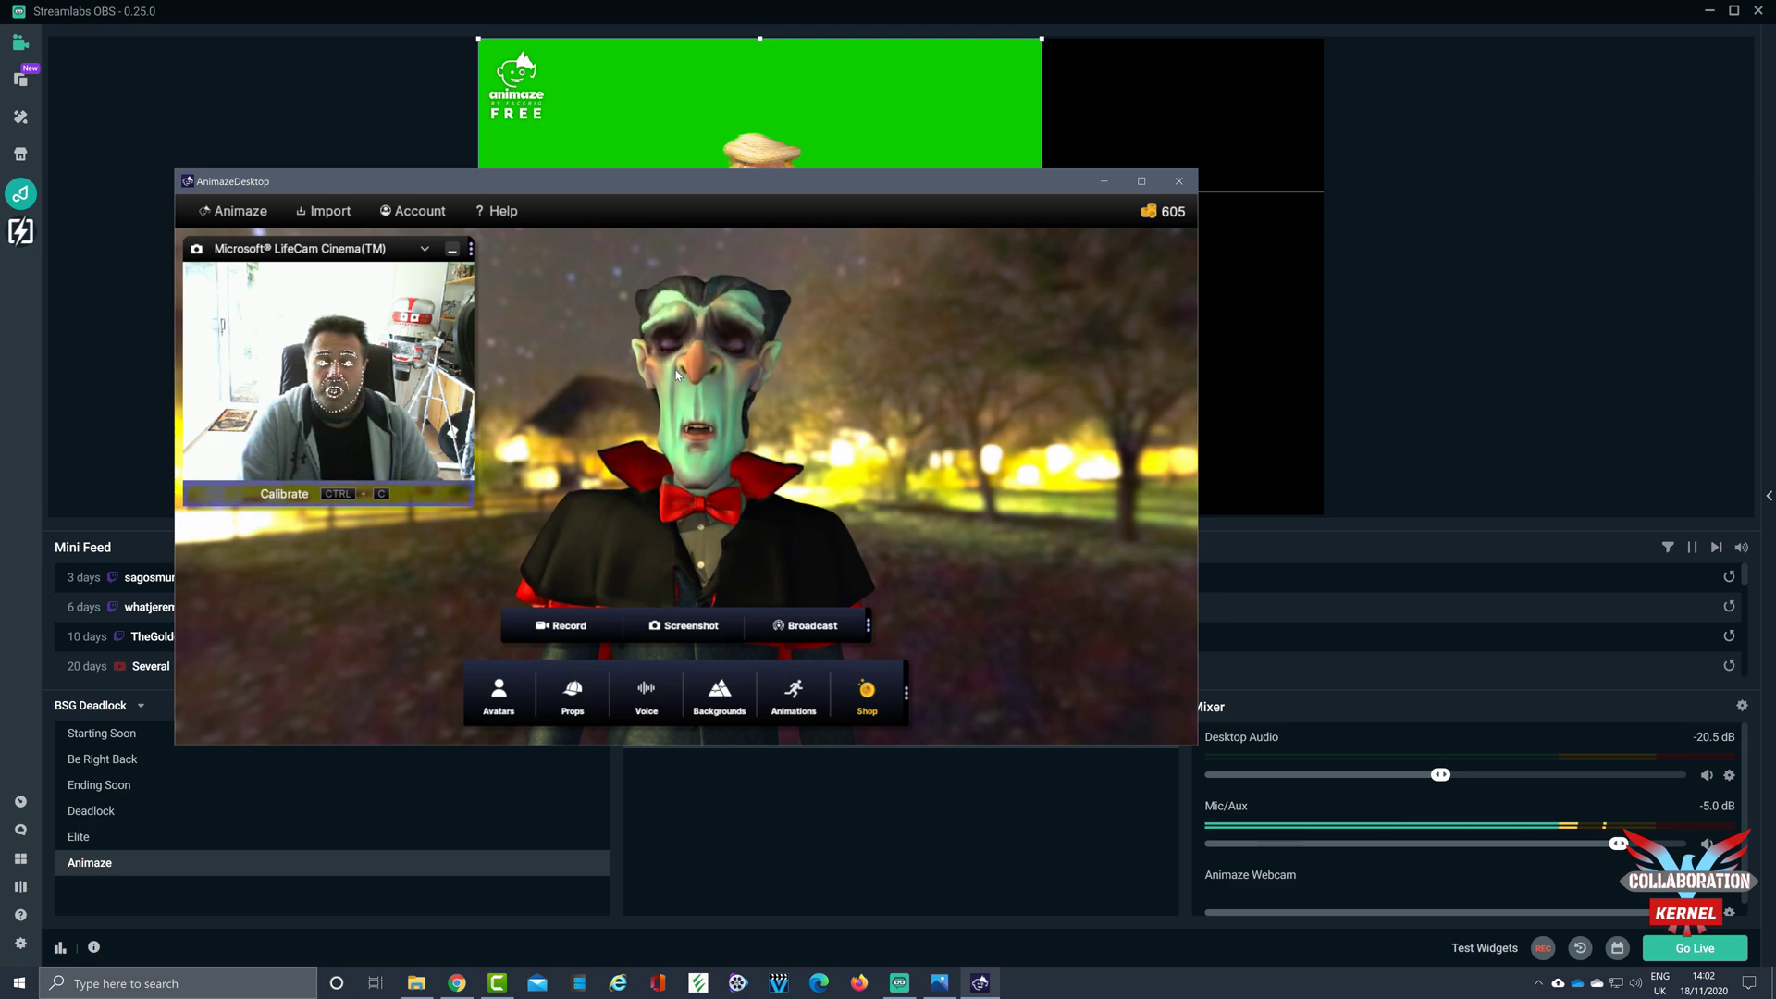
- Start the Animaze broadcast to the virtual camera, then move and minimize the Animaze window
left_click(826, 625)
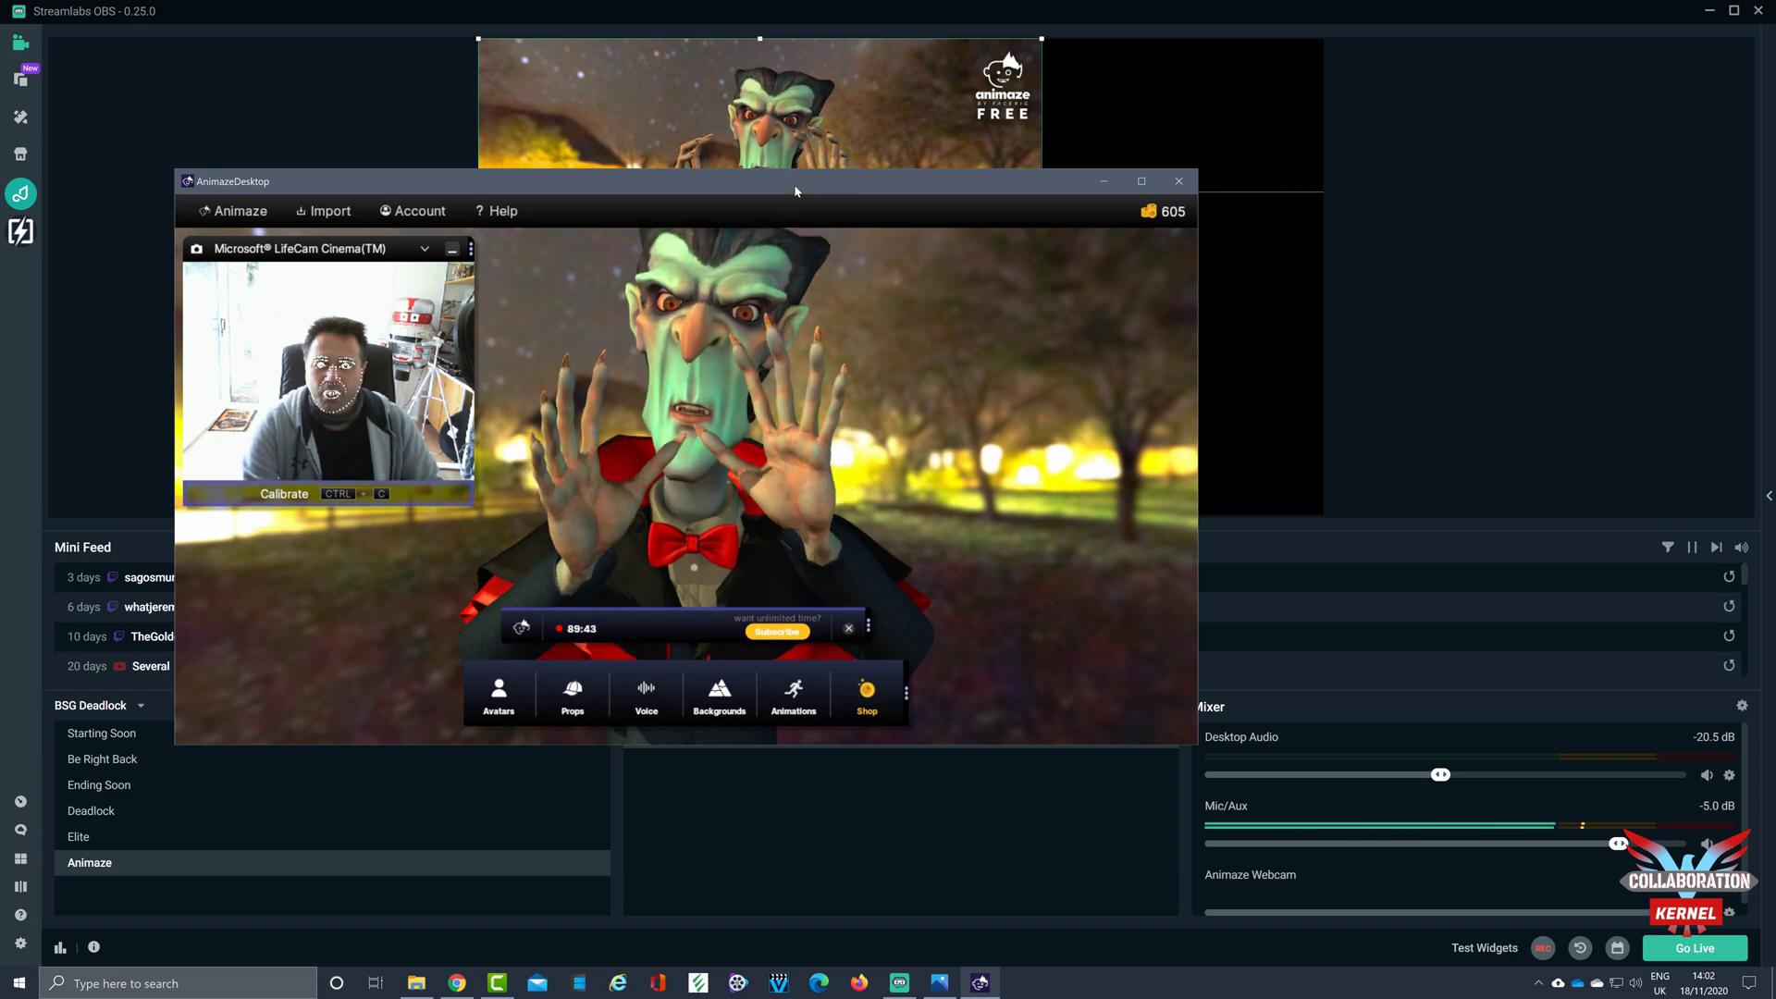
left_click_drag(792, 205, 787, 340)
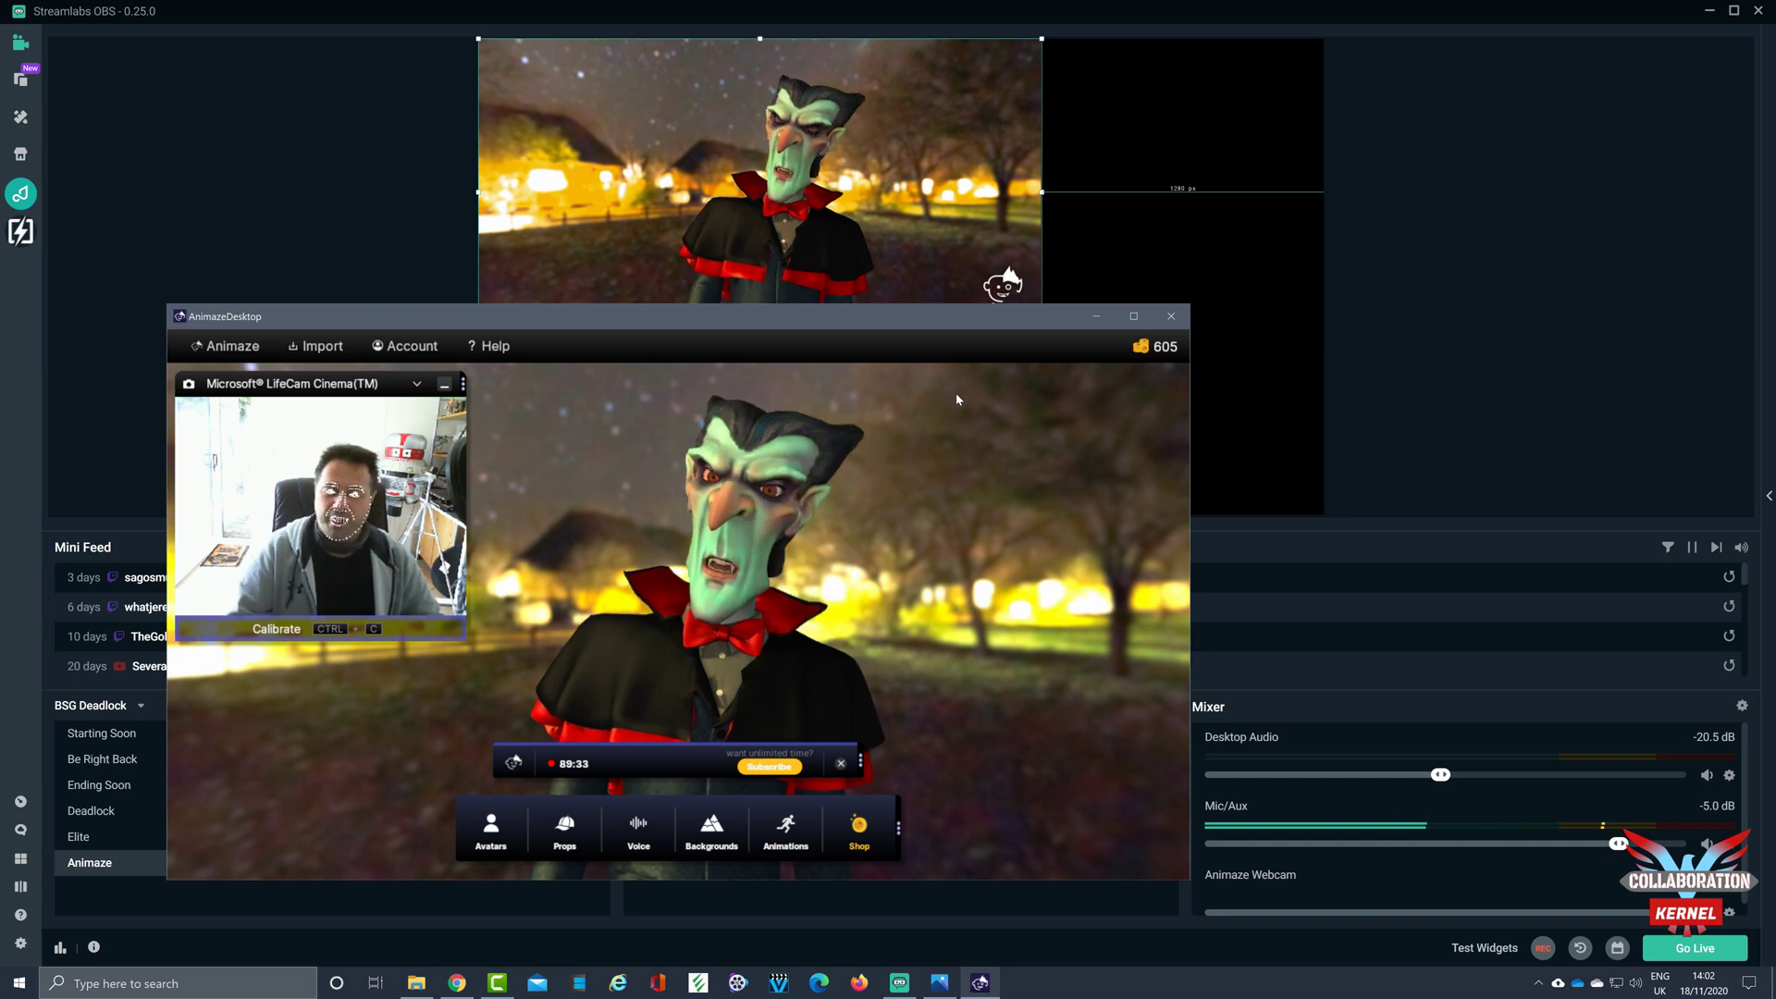
left_click(1096, 316)
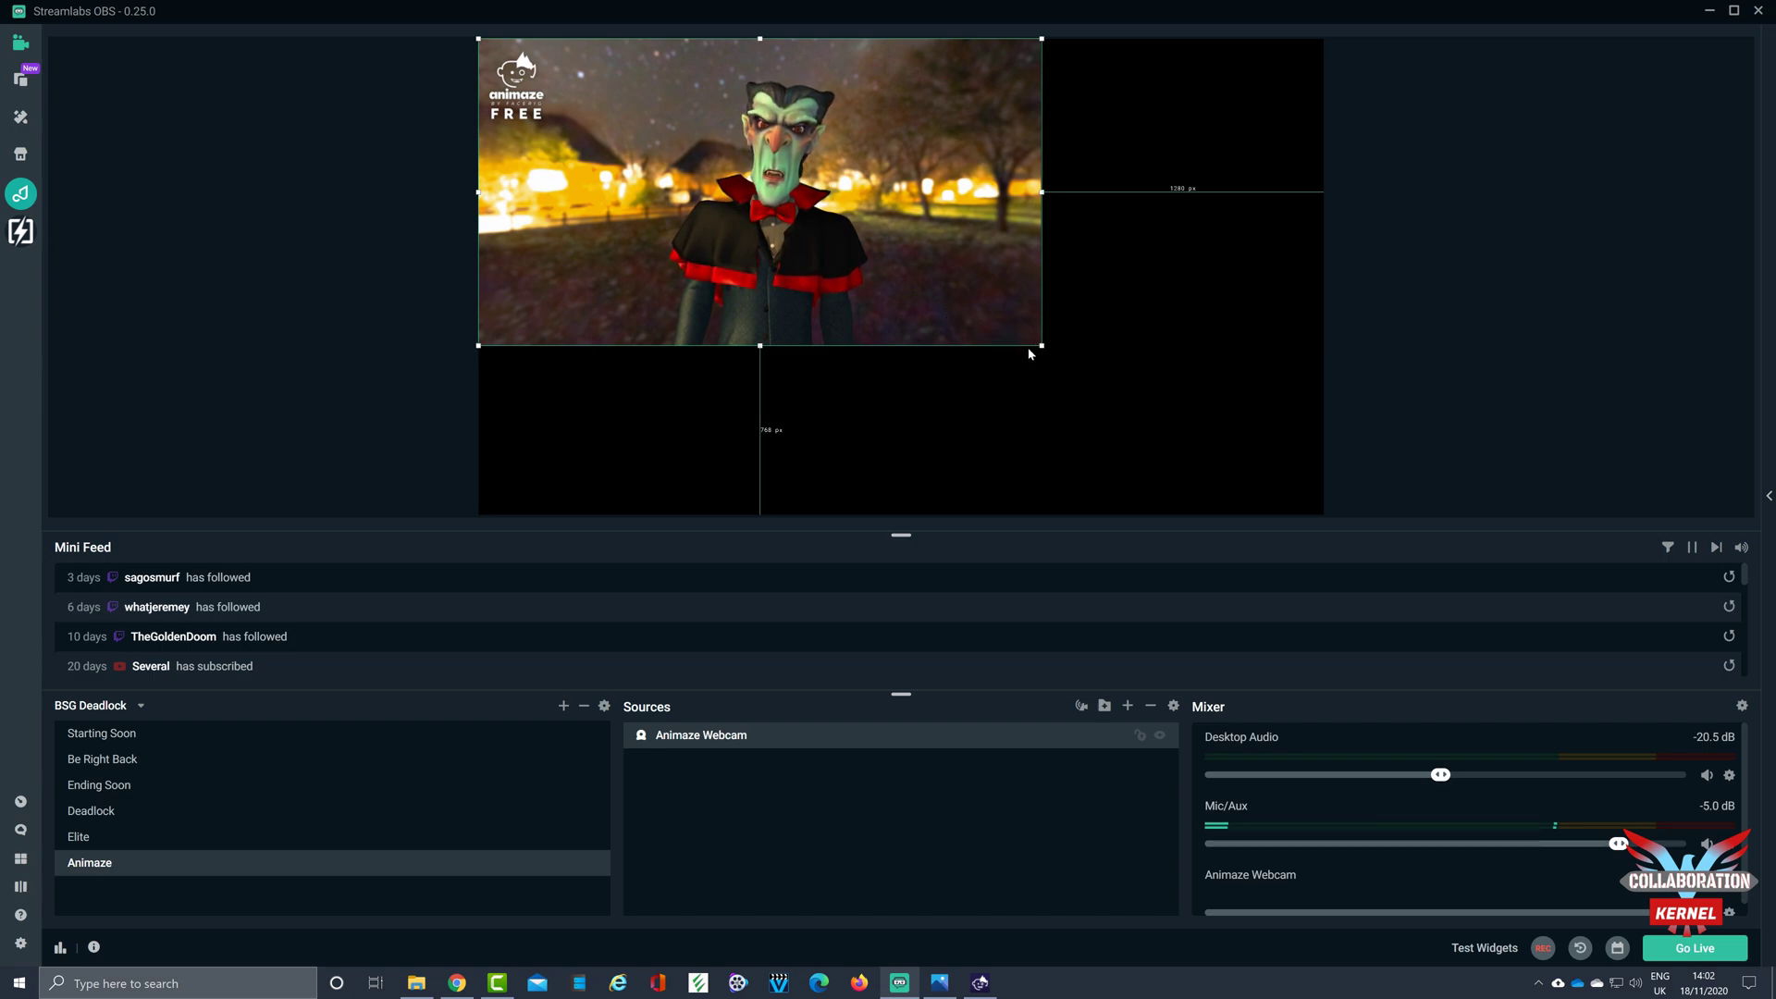
- Shrink the Animaze Webcam feed to the bottom centre of the canvas and restore Animaze
left_click_drag(1036, 349, 739, 476)
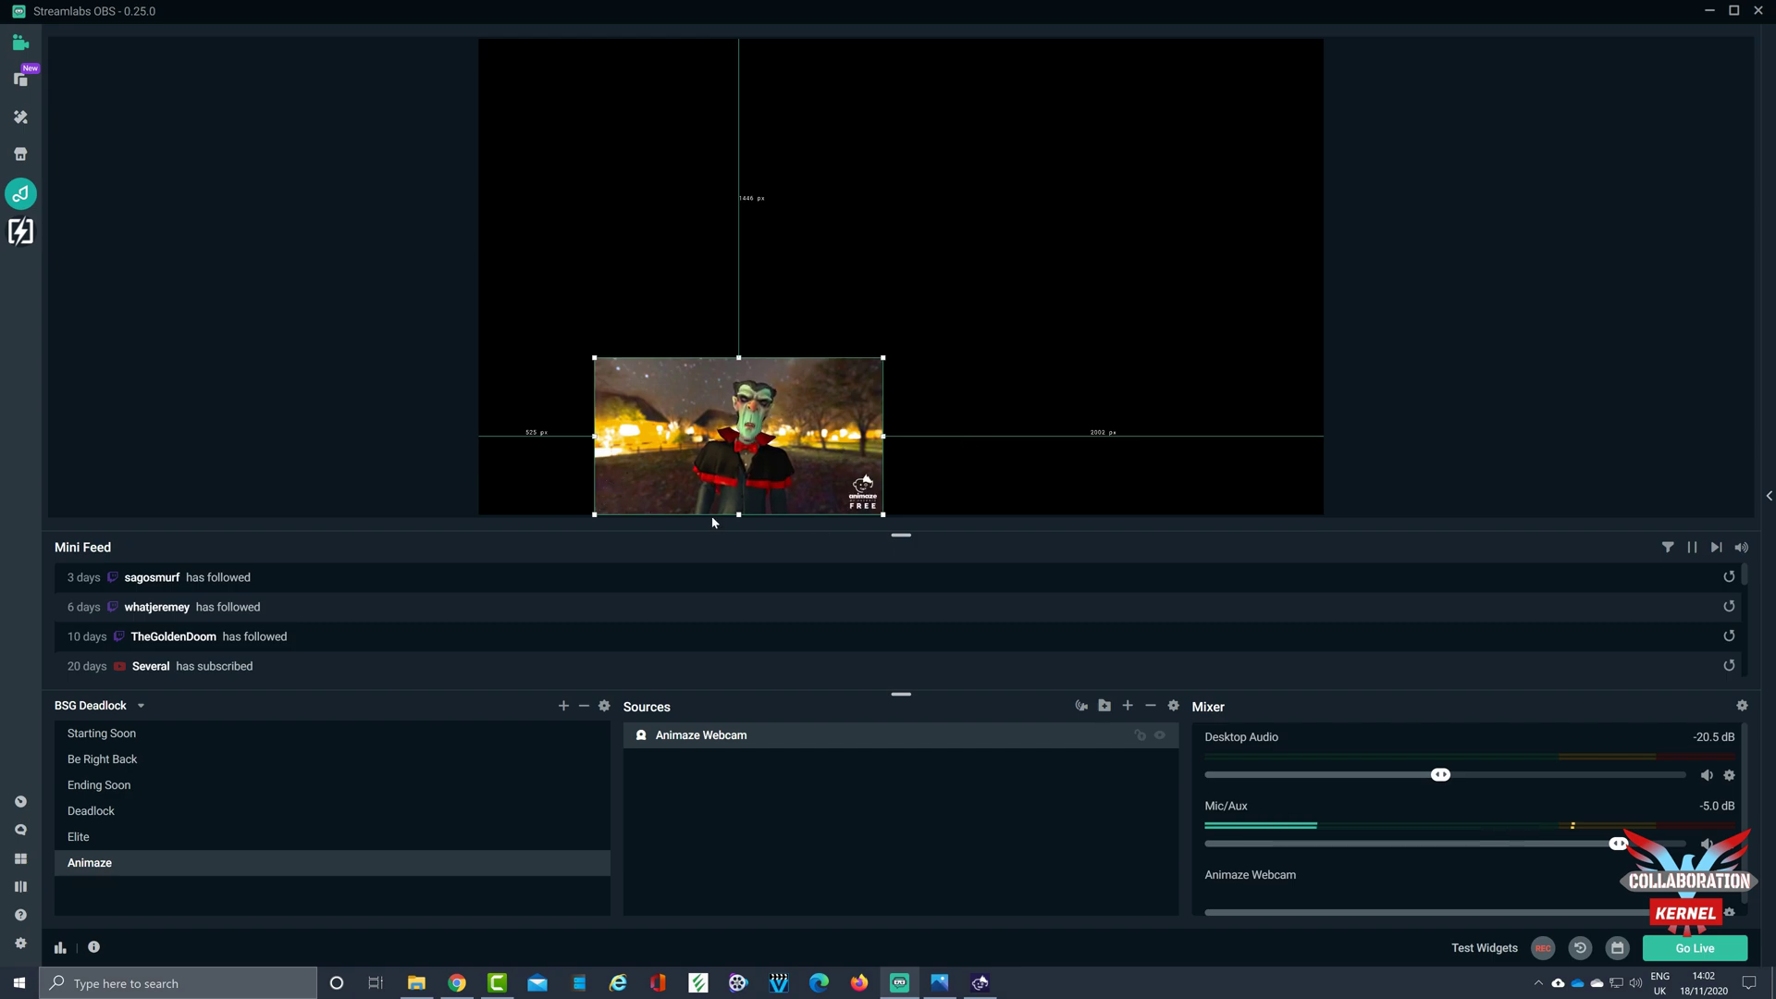
left_click(978, 983)
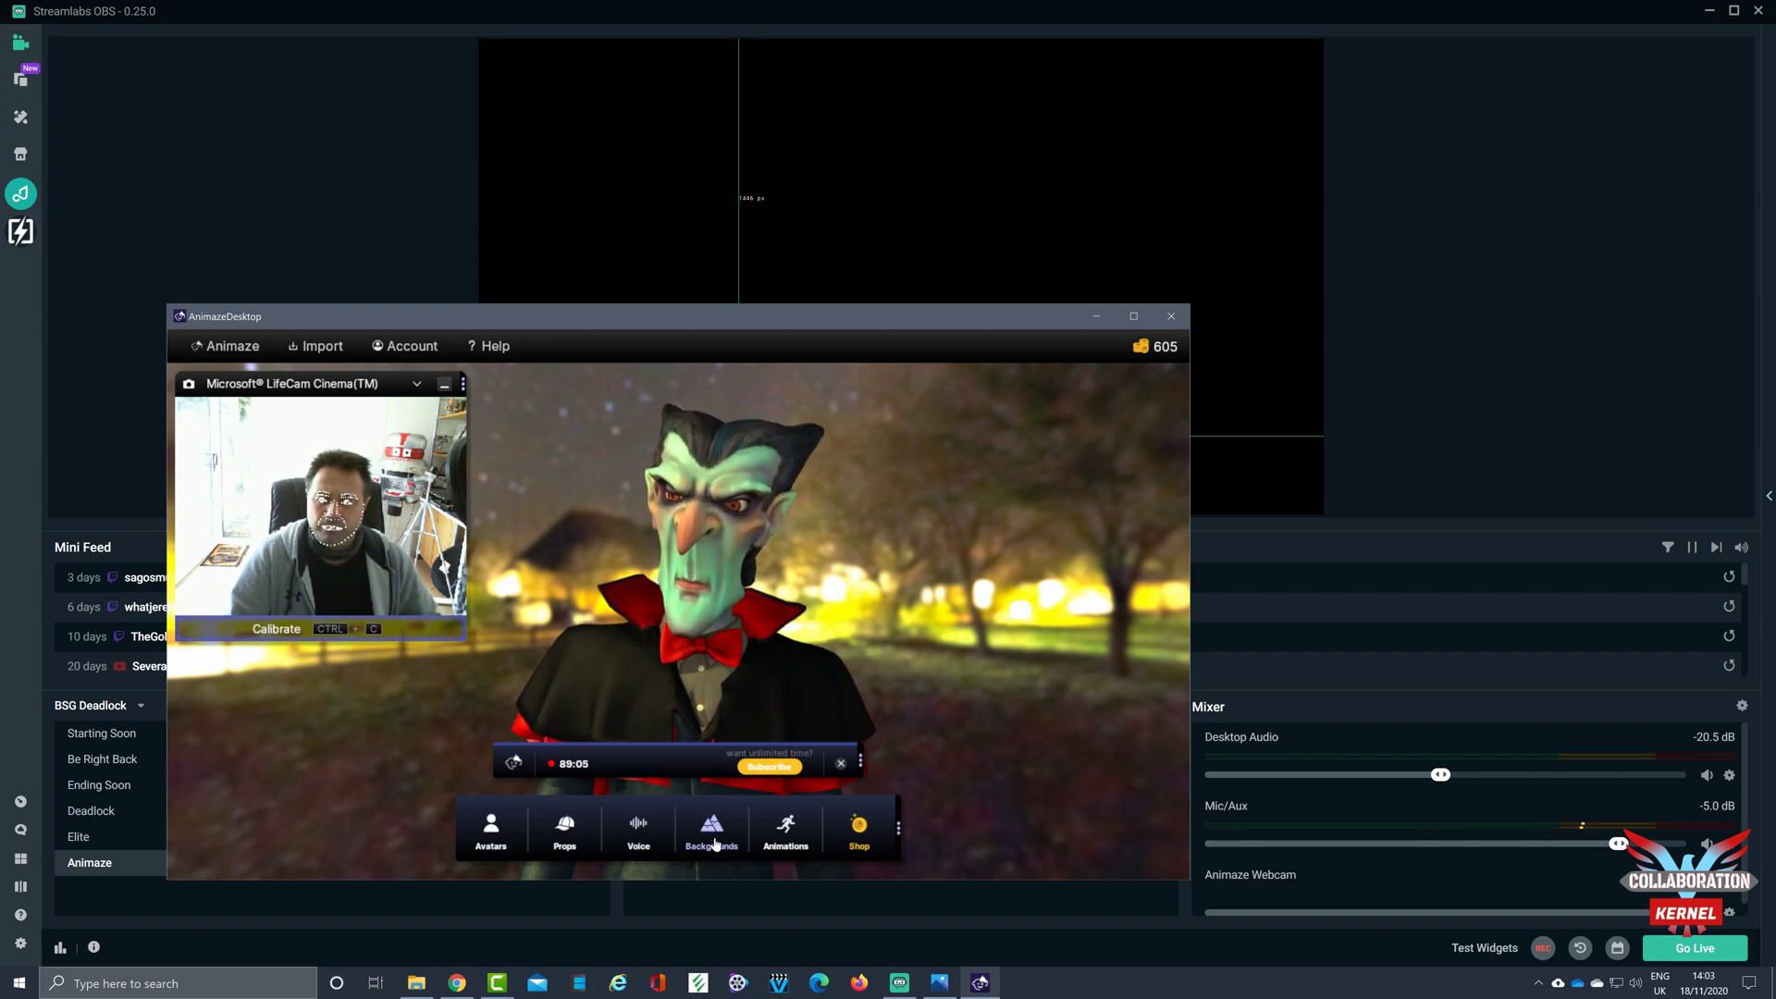
- Replace the night-village background with the Green screen background, then minimize Animaze
left_click(1135, 315)
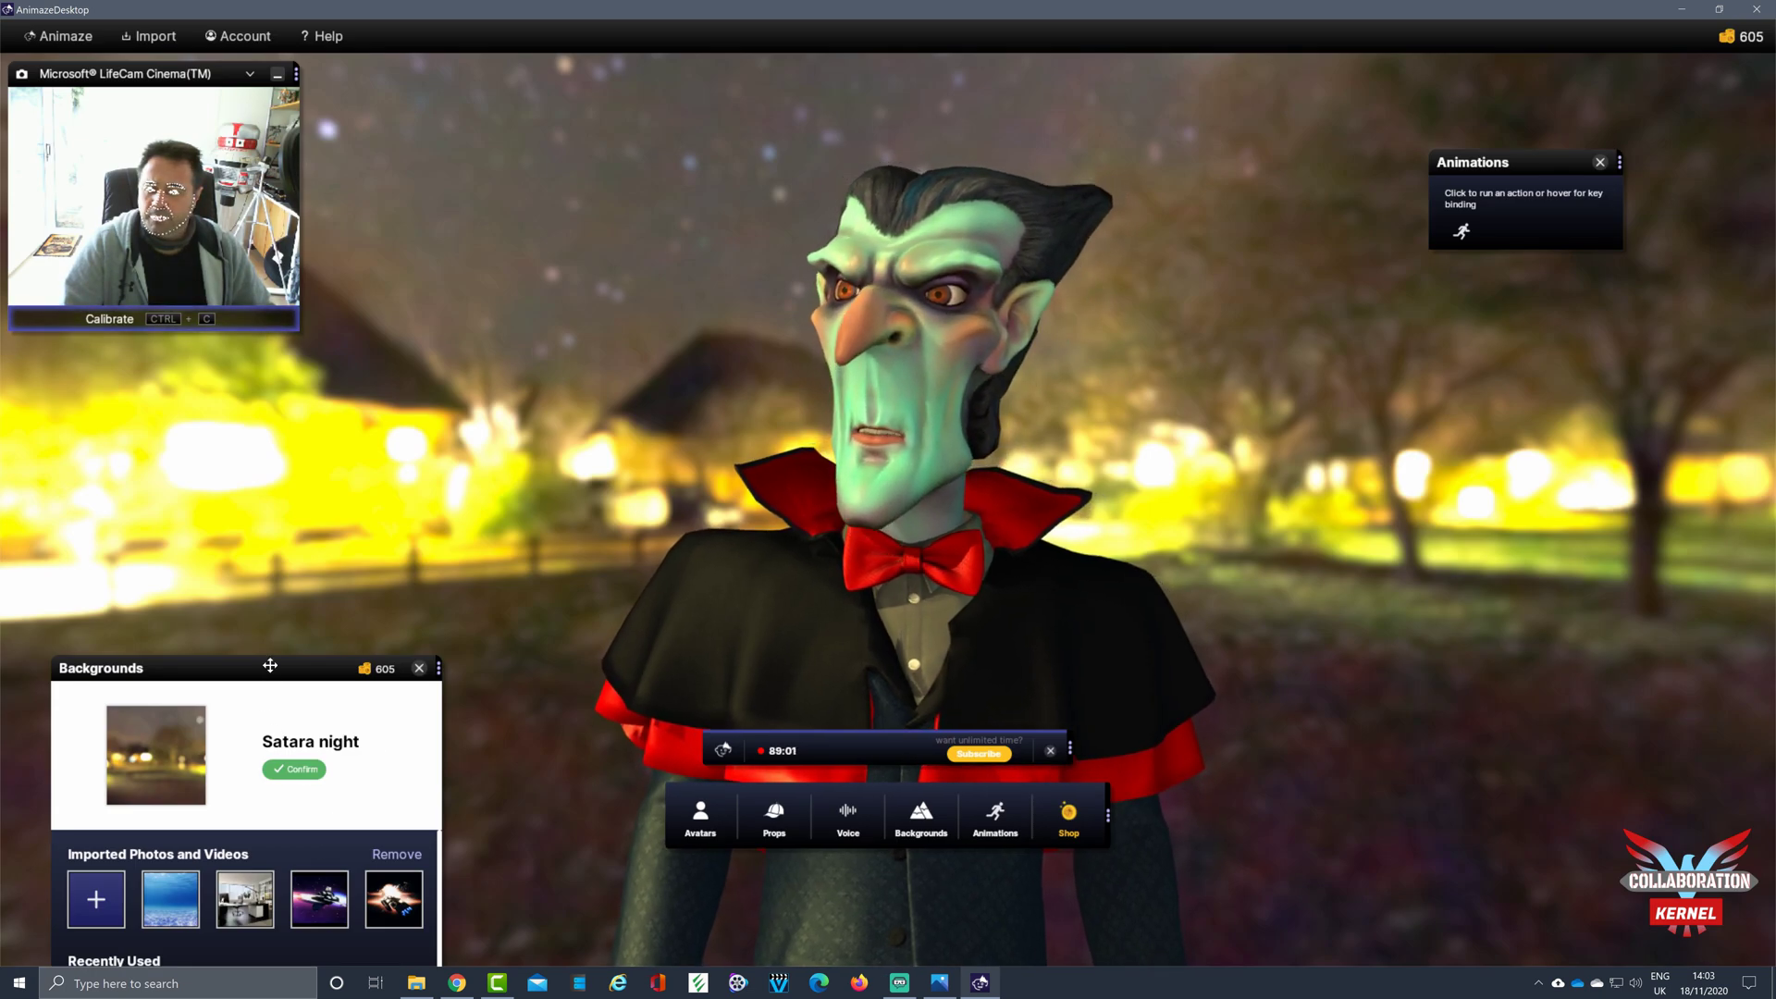
left_click_drag(270, 665, 231, 356)
left_click(133, 697)
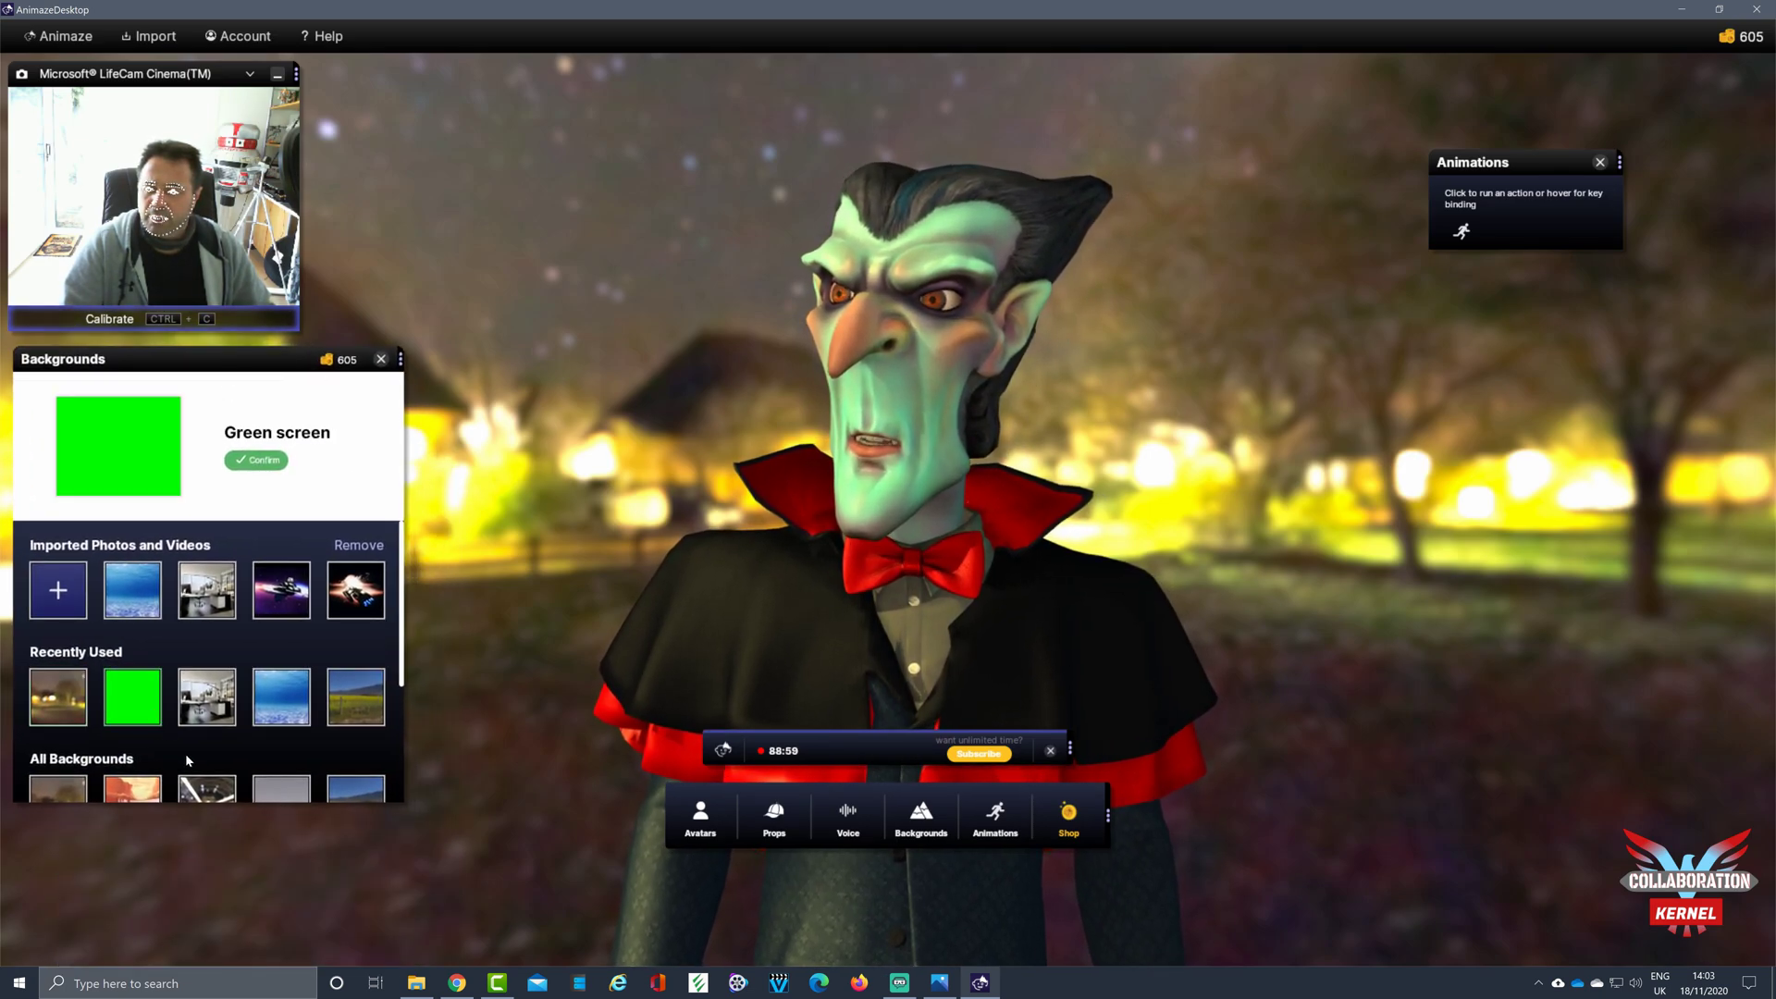
left_click(259, 476)
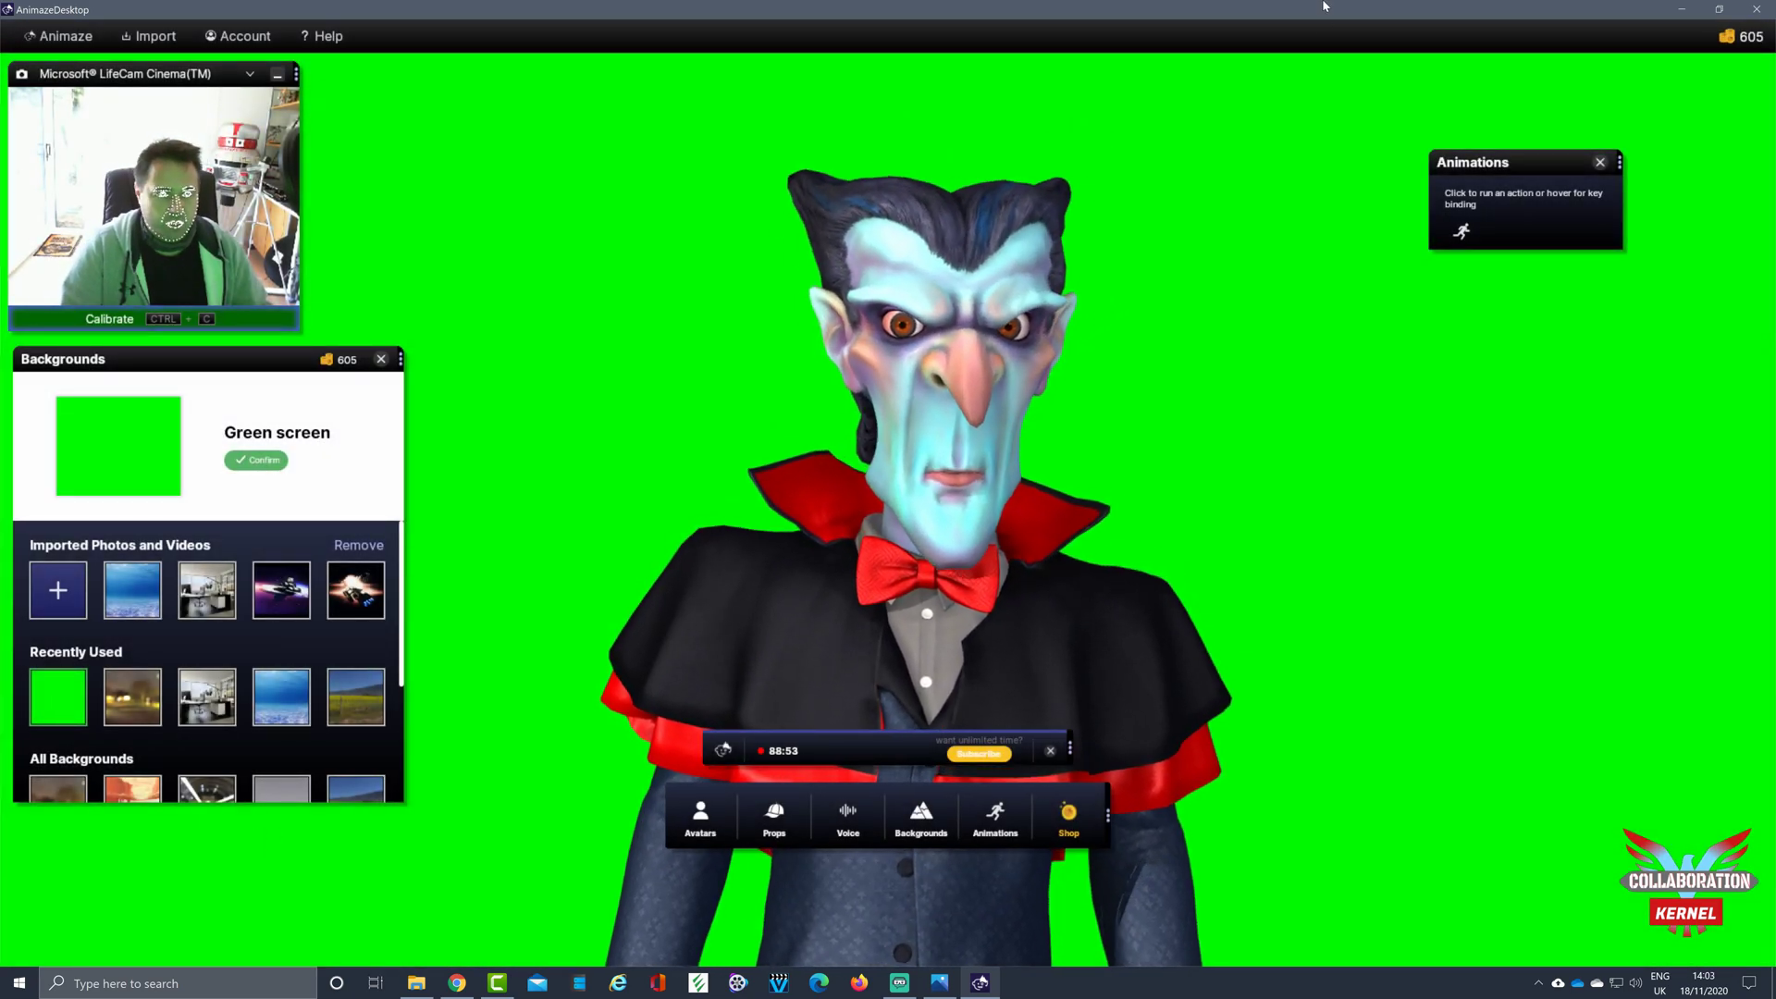
left_click(1679, 9)
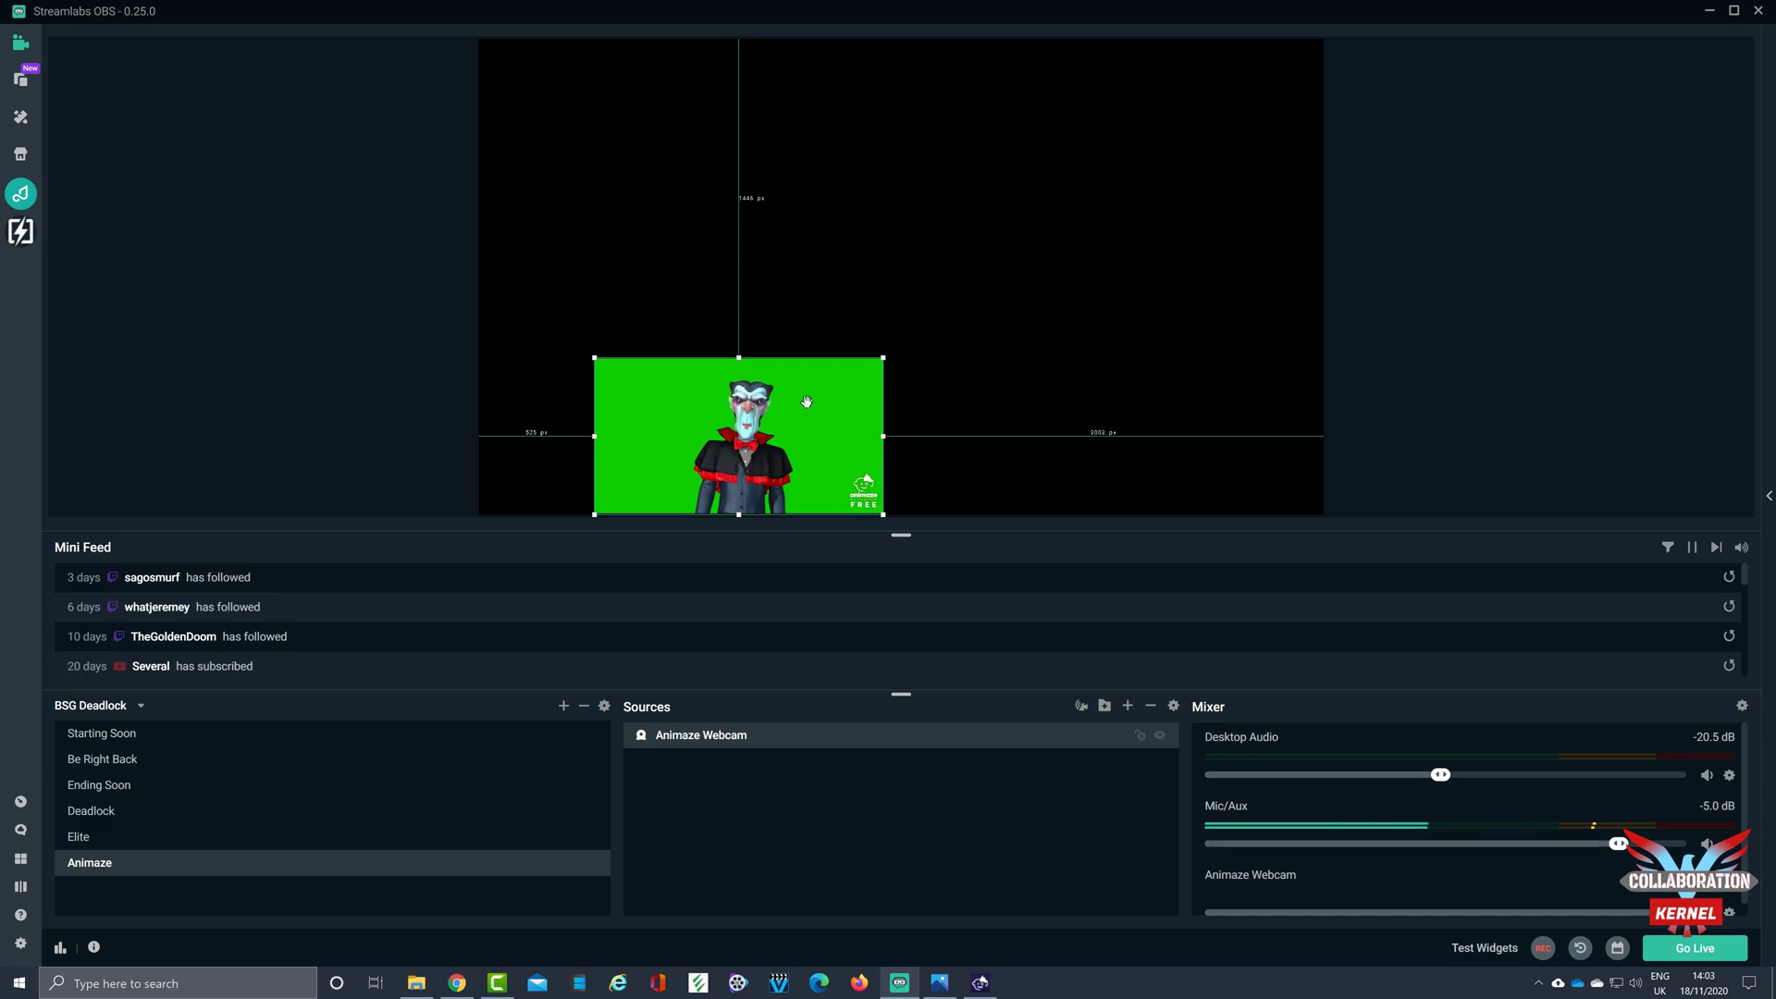
- Add the existing Deadlock Game Capture source and layer it beneath Animaze Webcam
left_click(1127, 706)
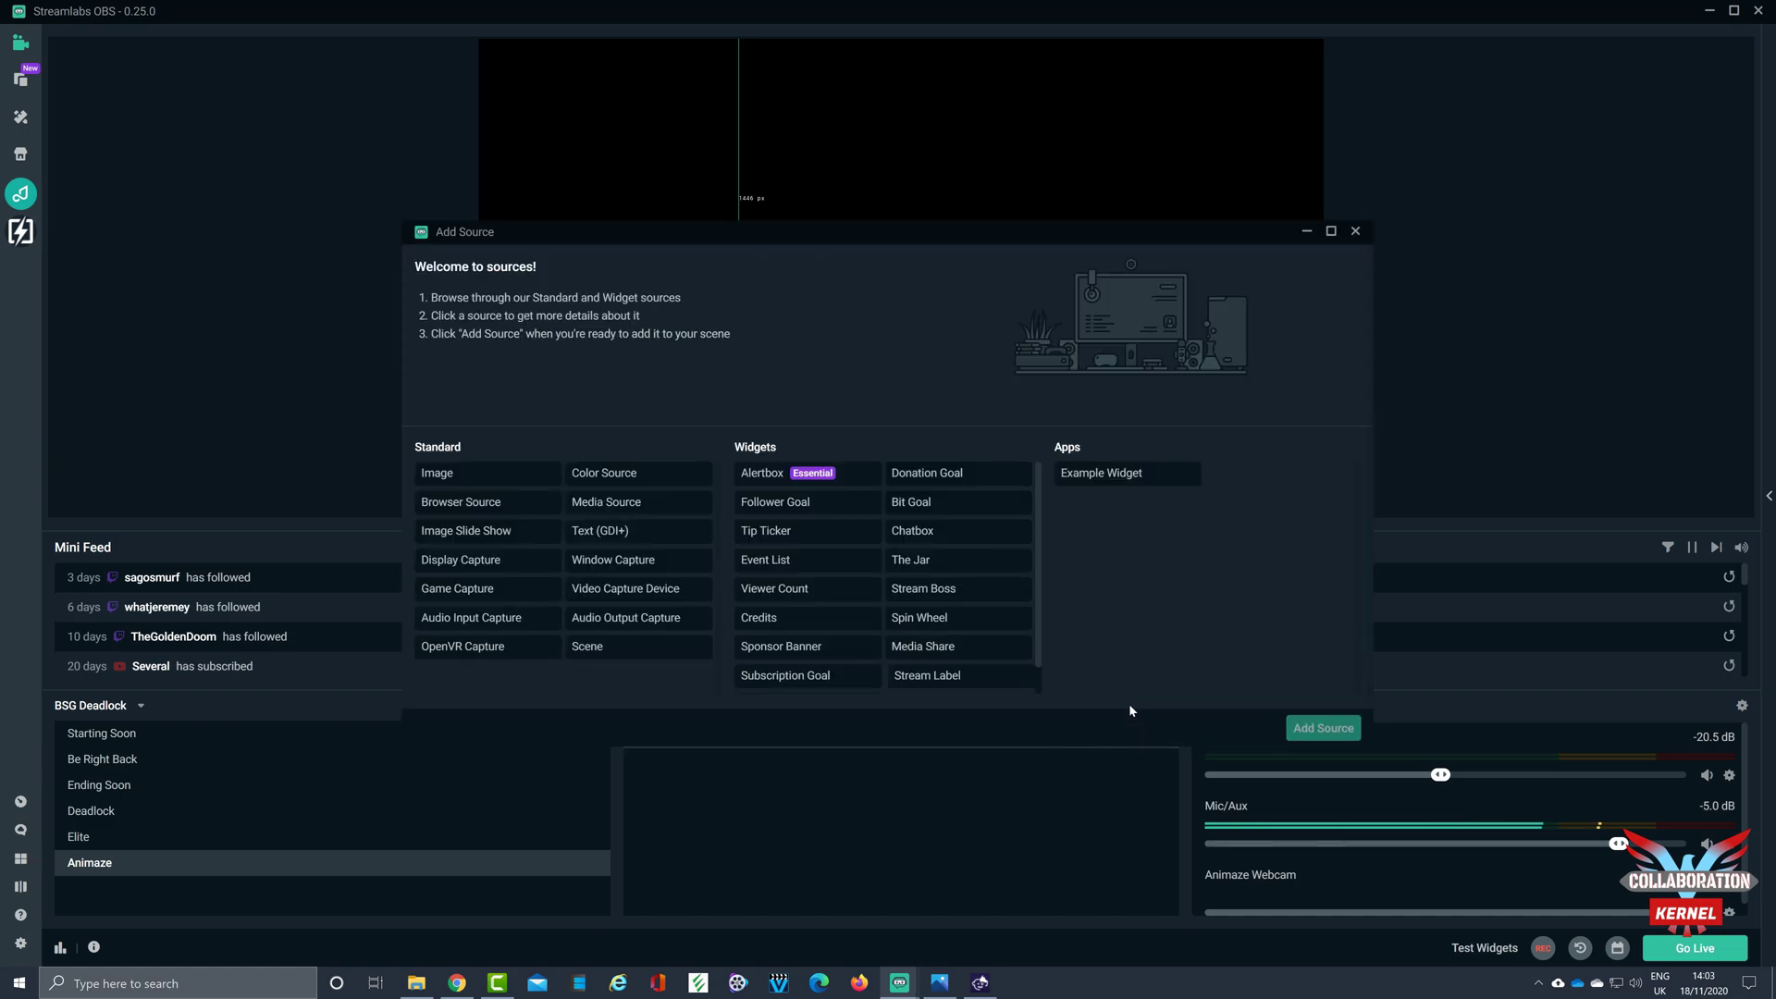
left_click(481, 589)
left_click(1295, 728)
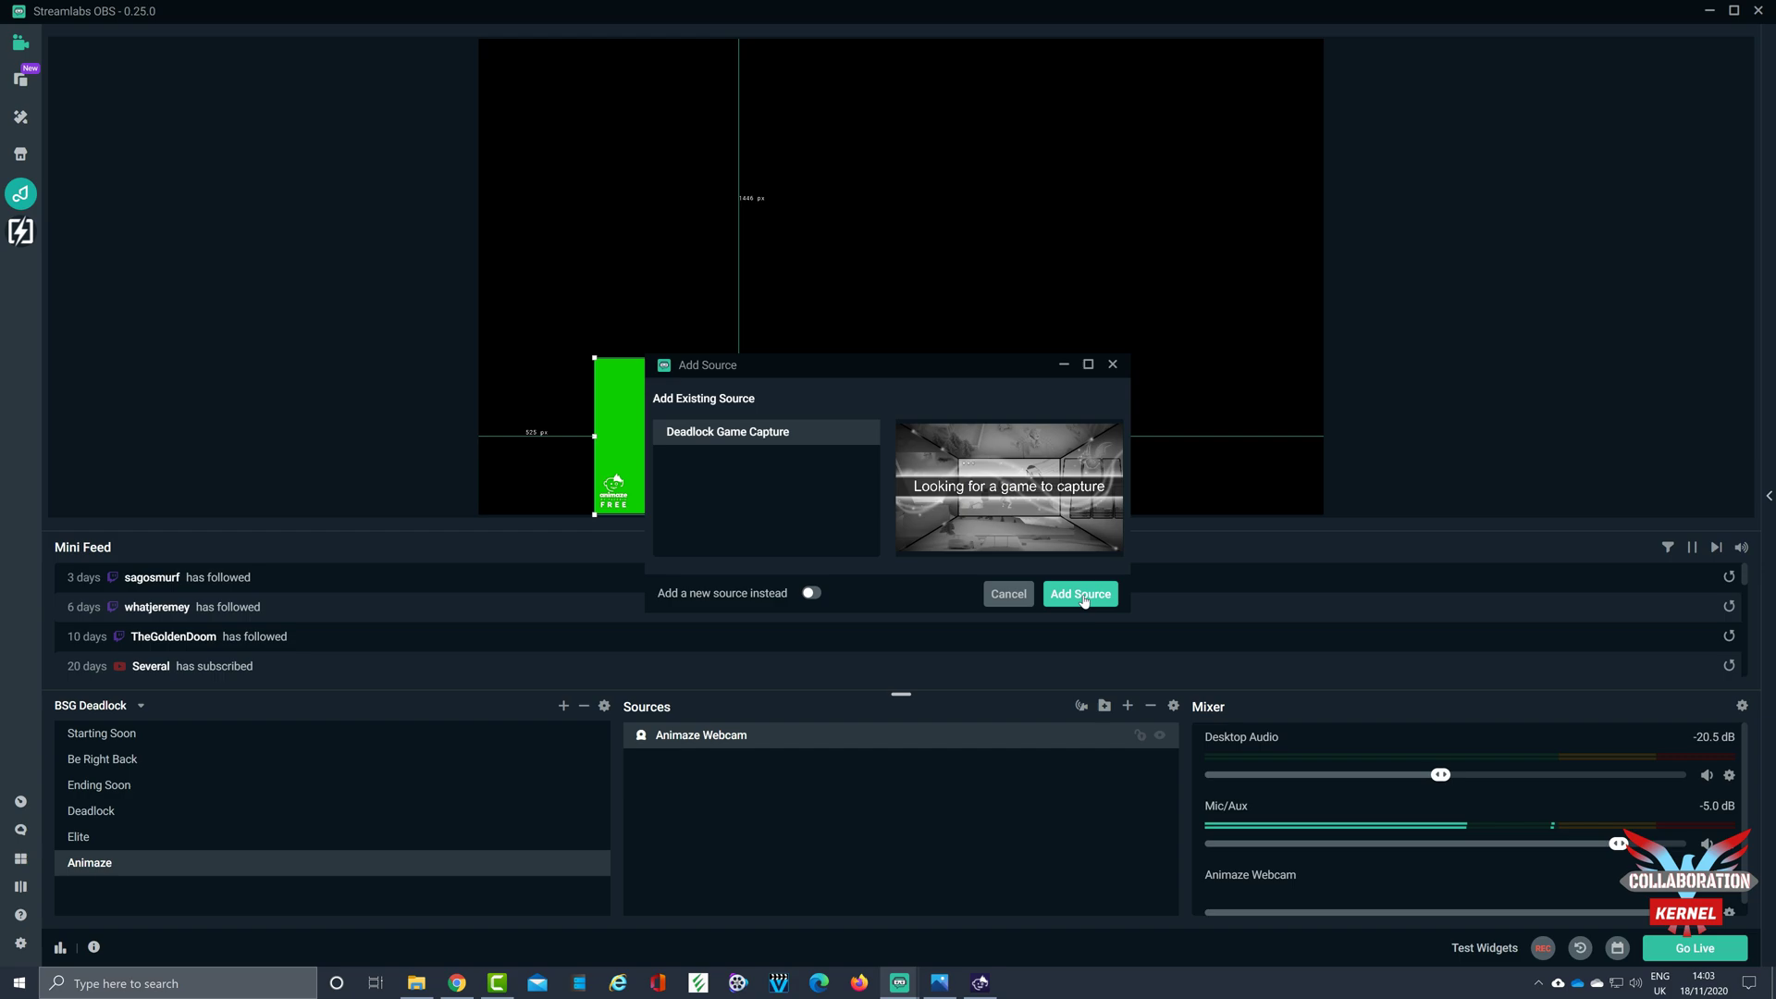
left_click(1080, 594)
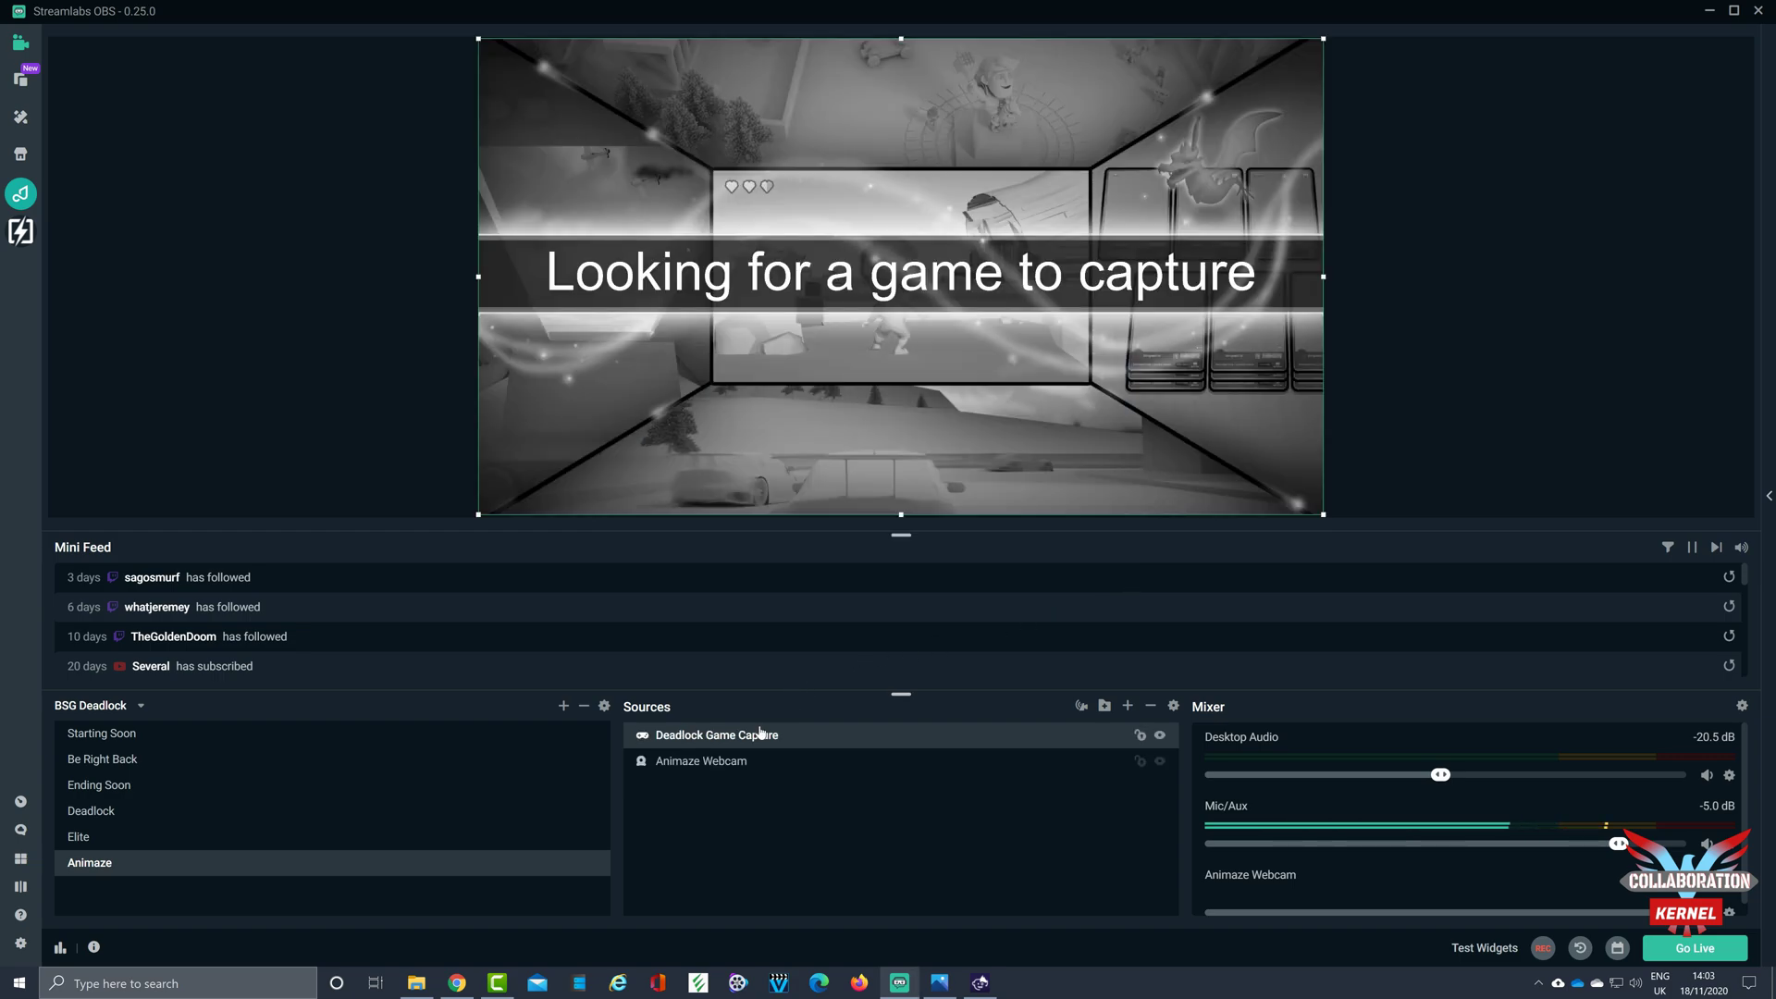
left_click_drag(717, 735, 704, 773)
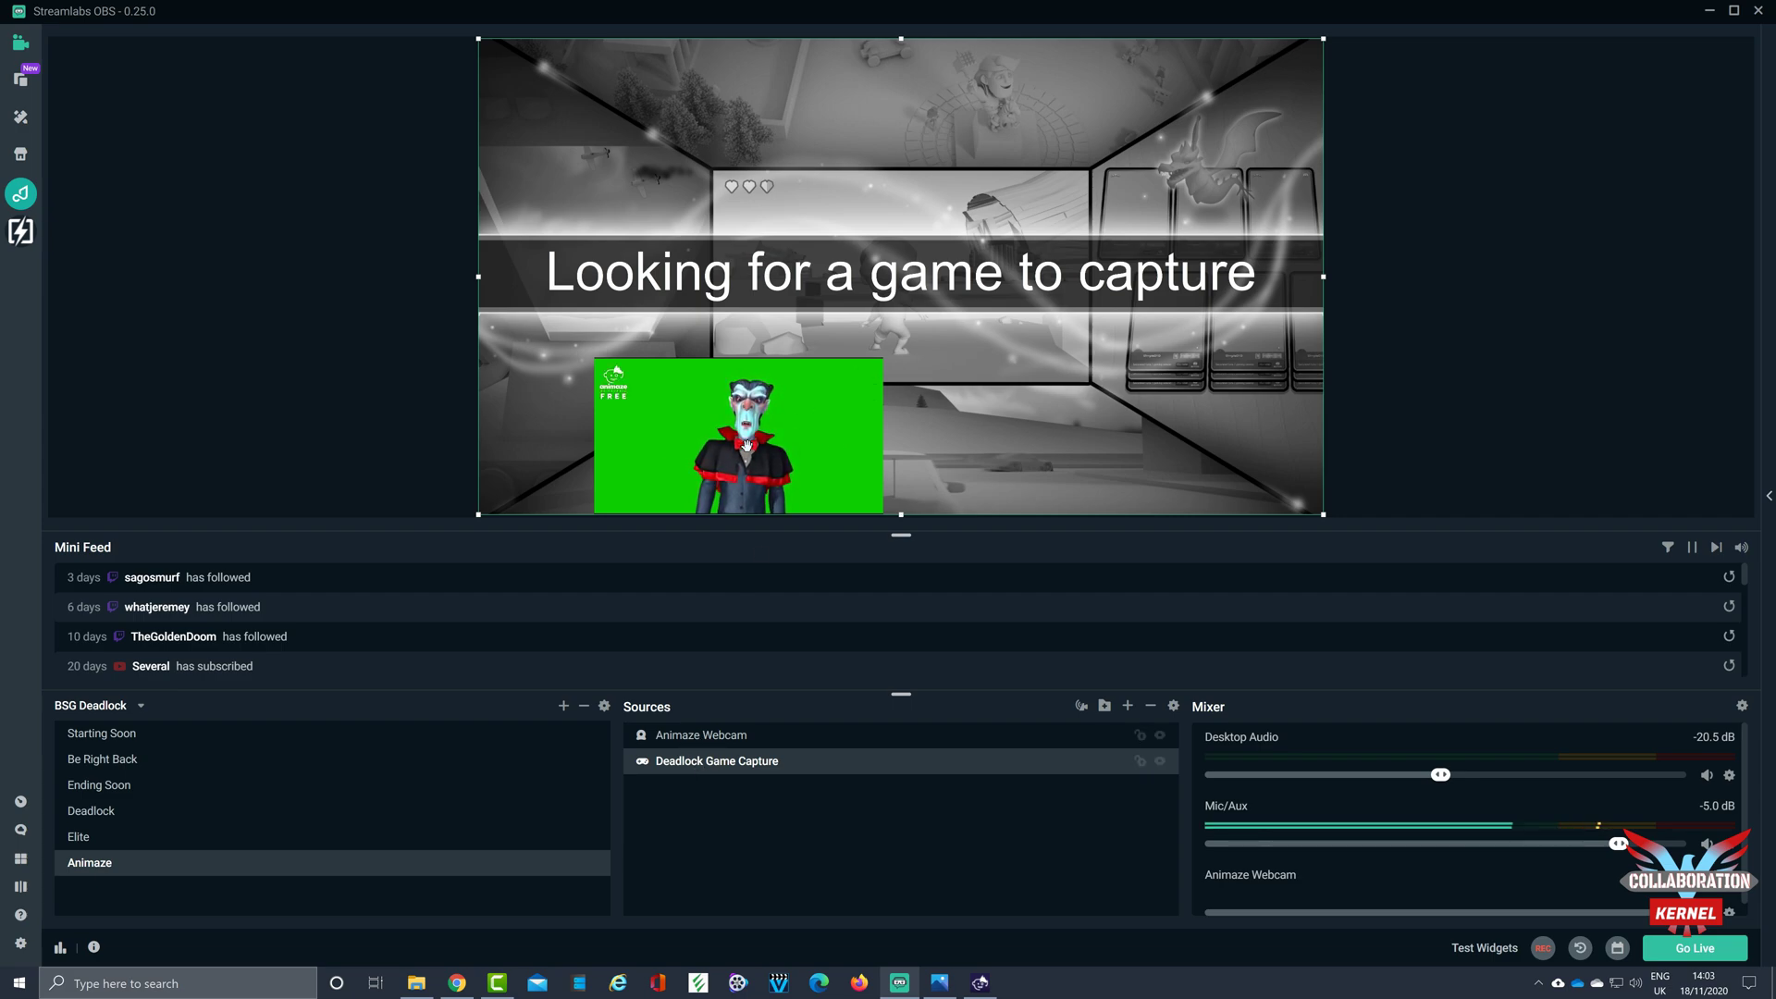
left_click(741, 736)
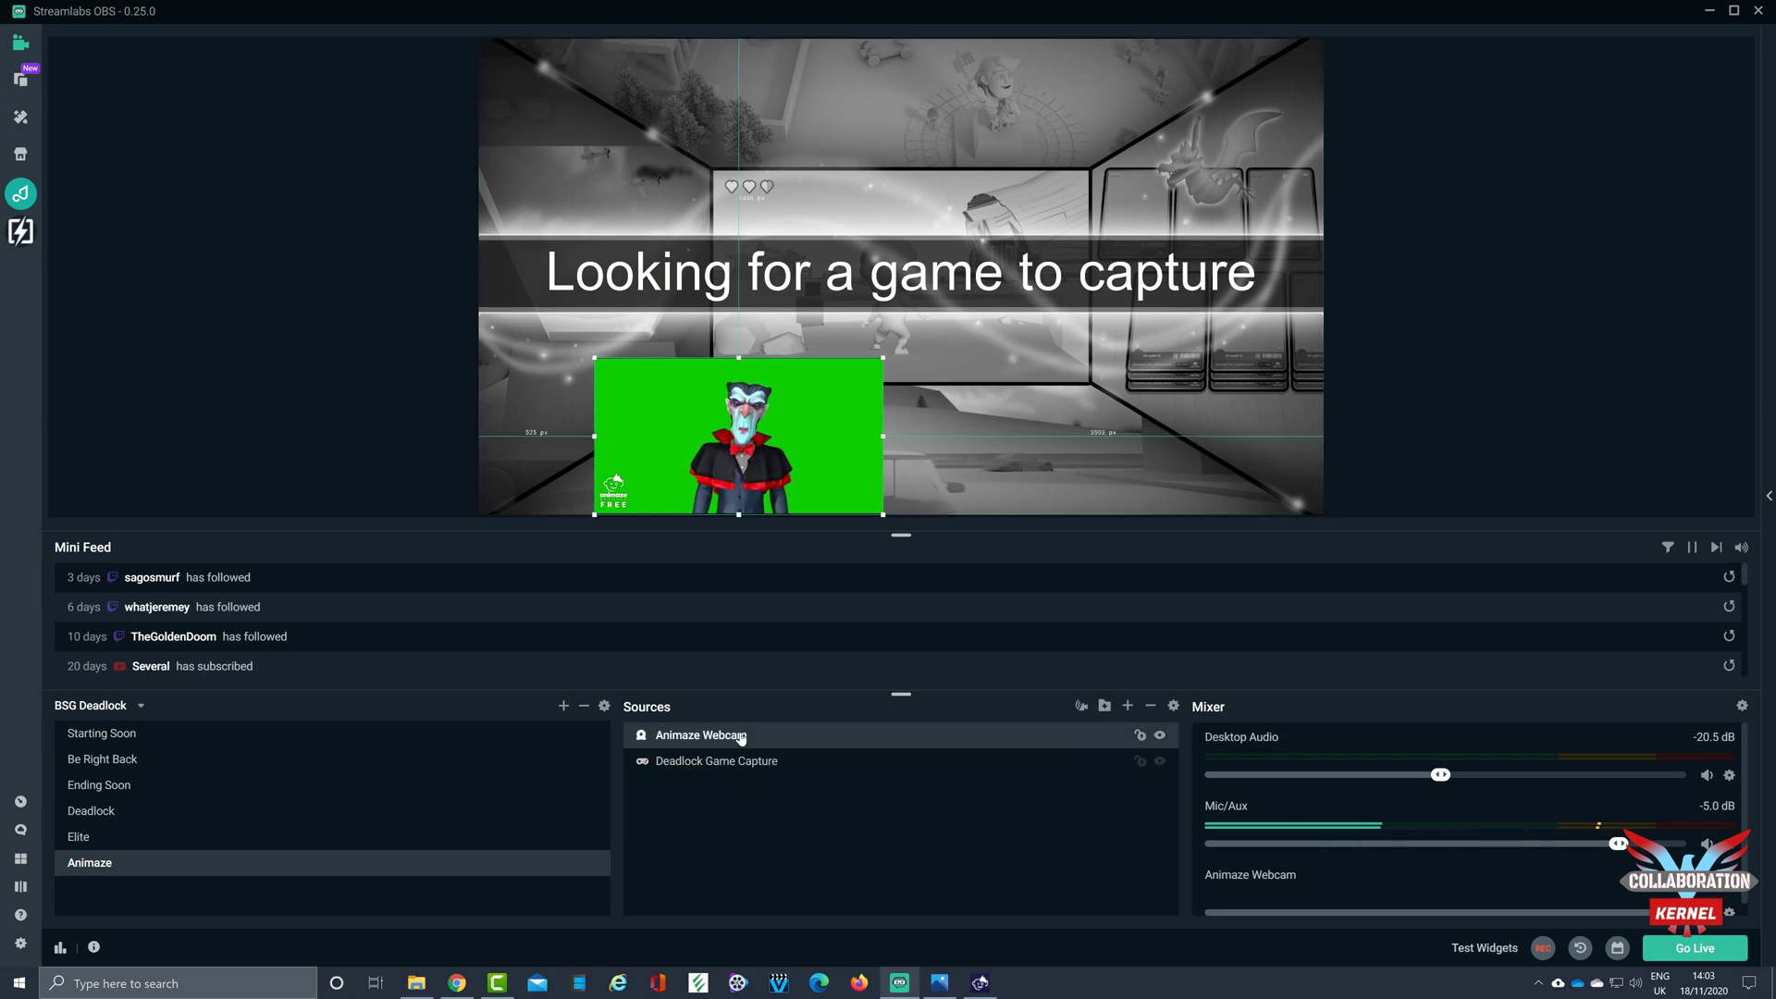
right_click(787, 742)
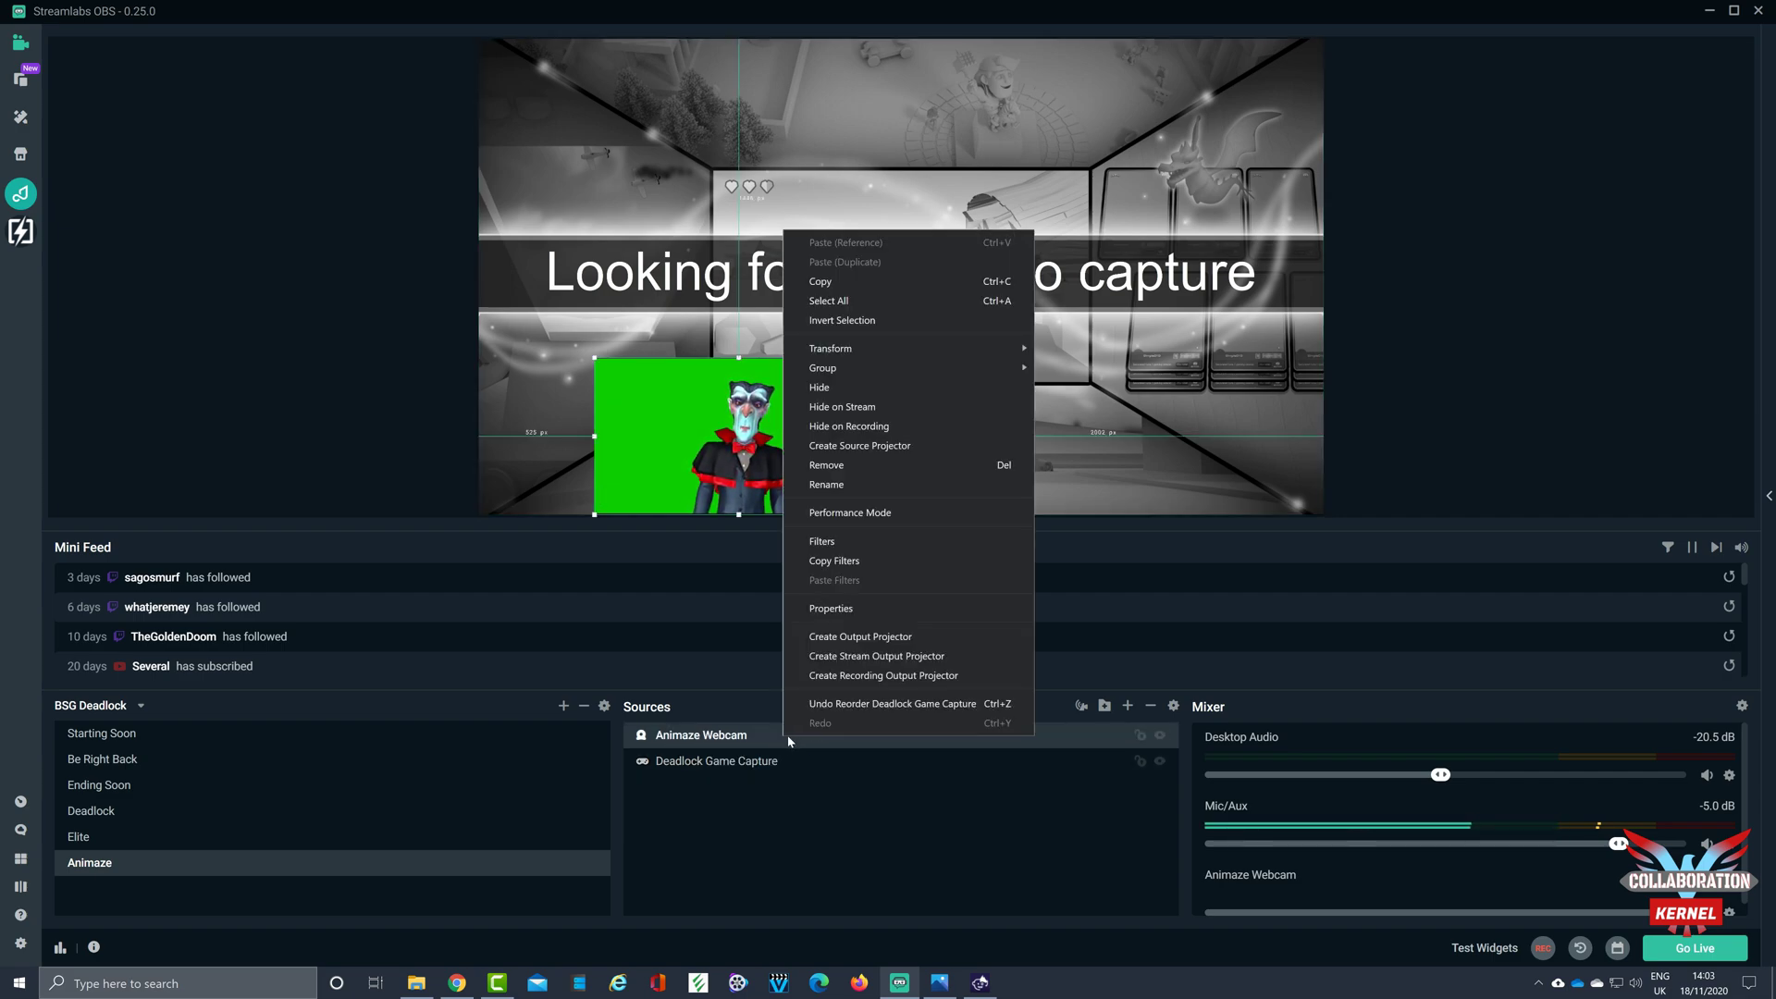
left_click(863, 611)
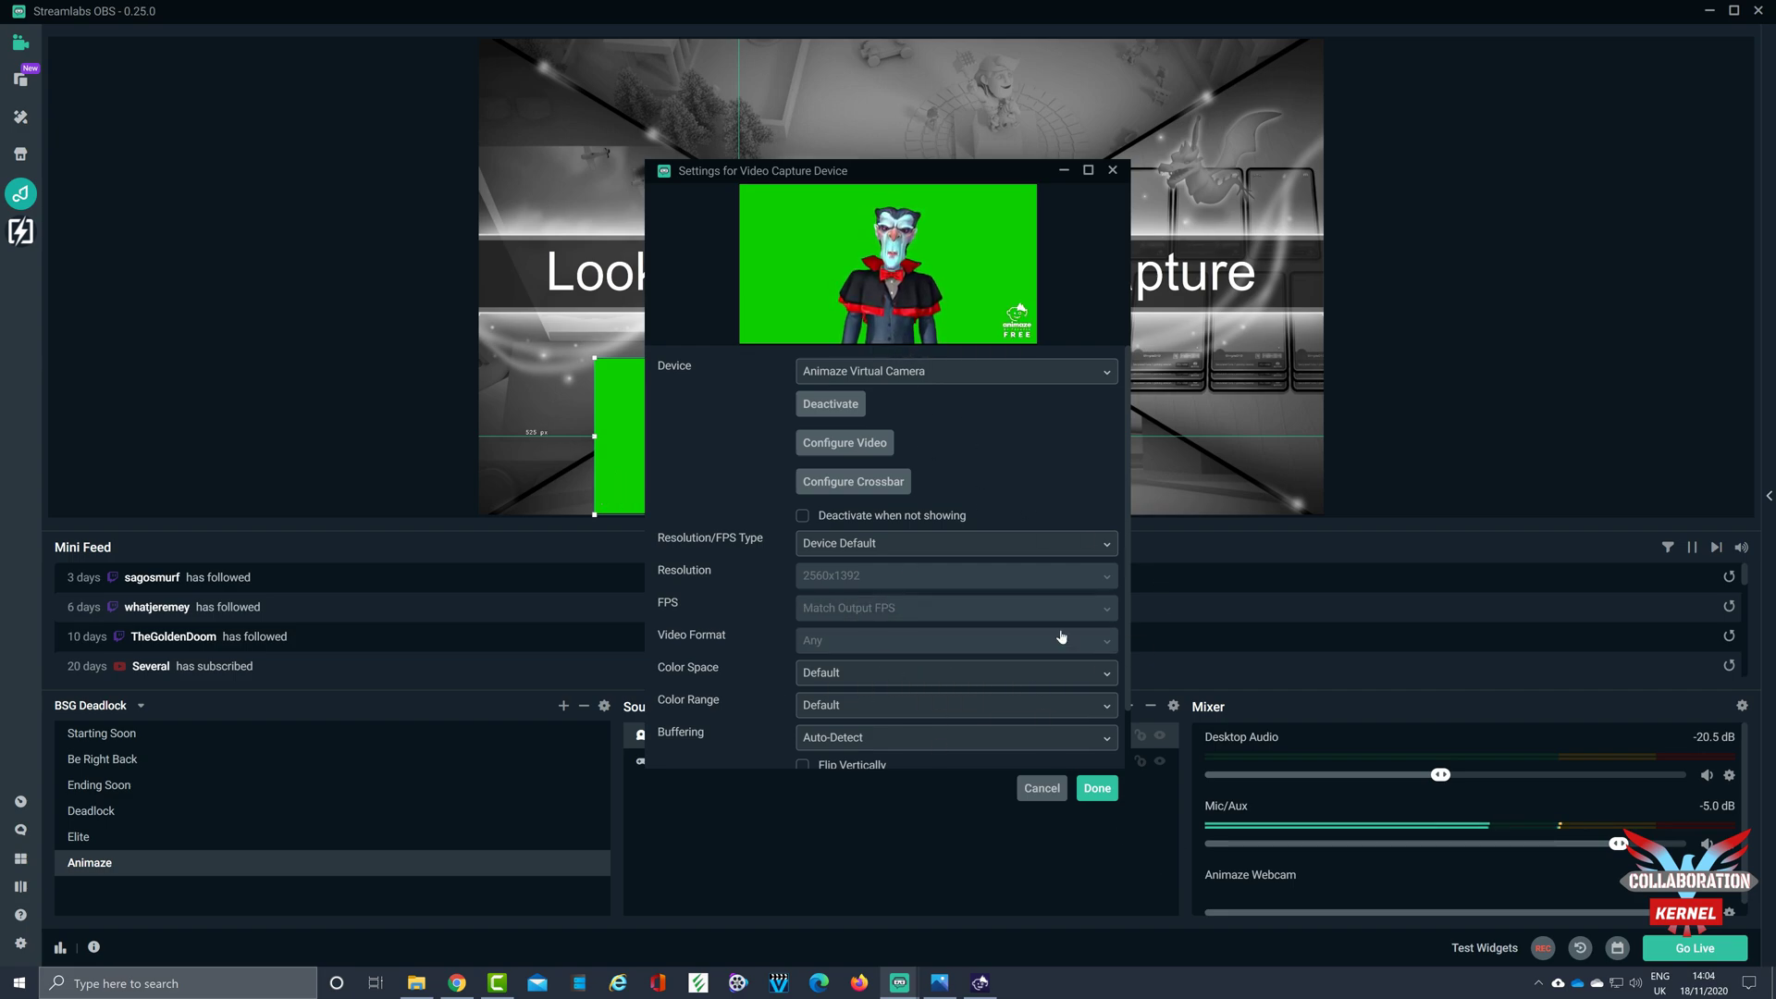
left_click(1057, 793)
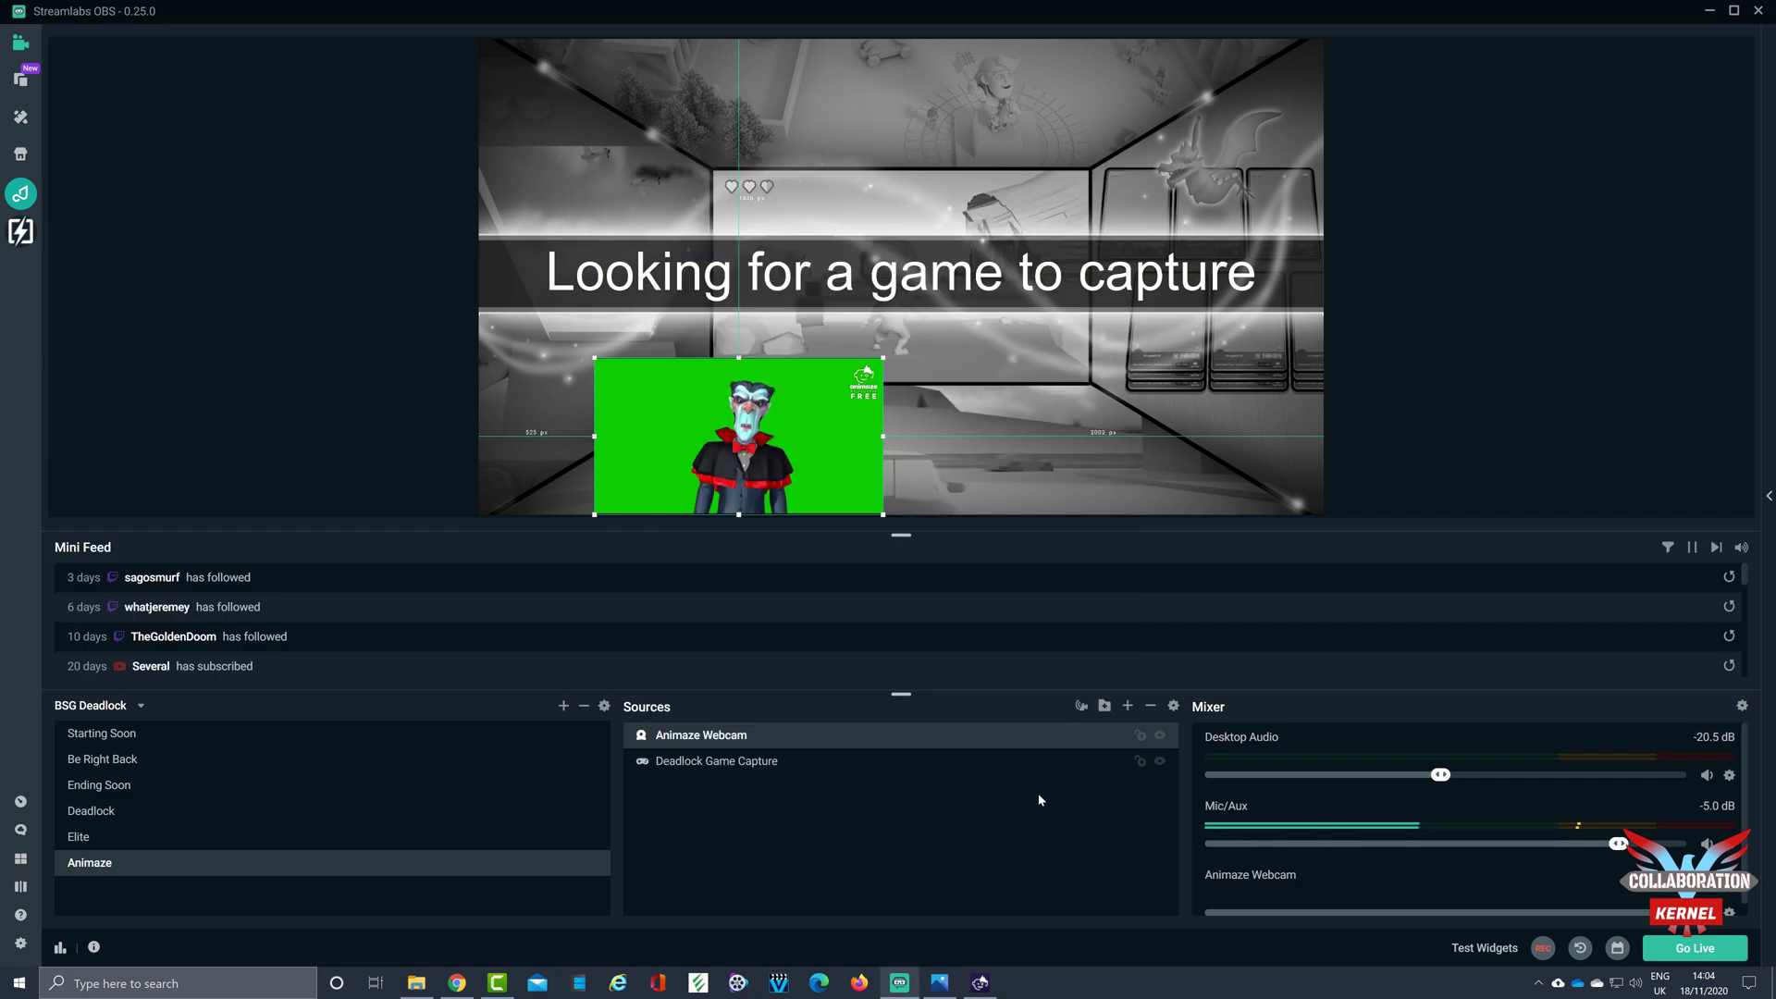
- Start a new Chroma Key filter in the Animaze Webcam's Filters window
right_click(910, 733)
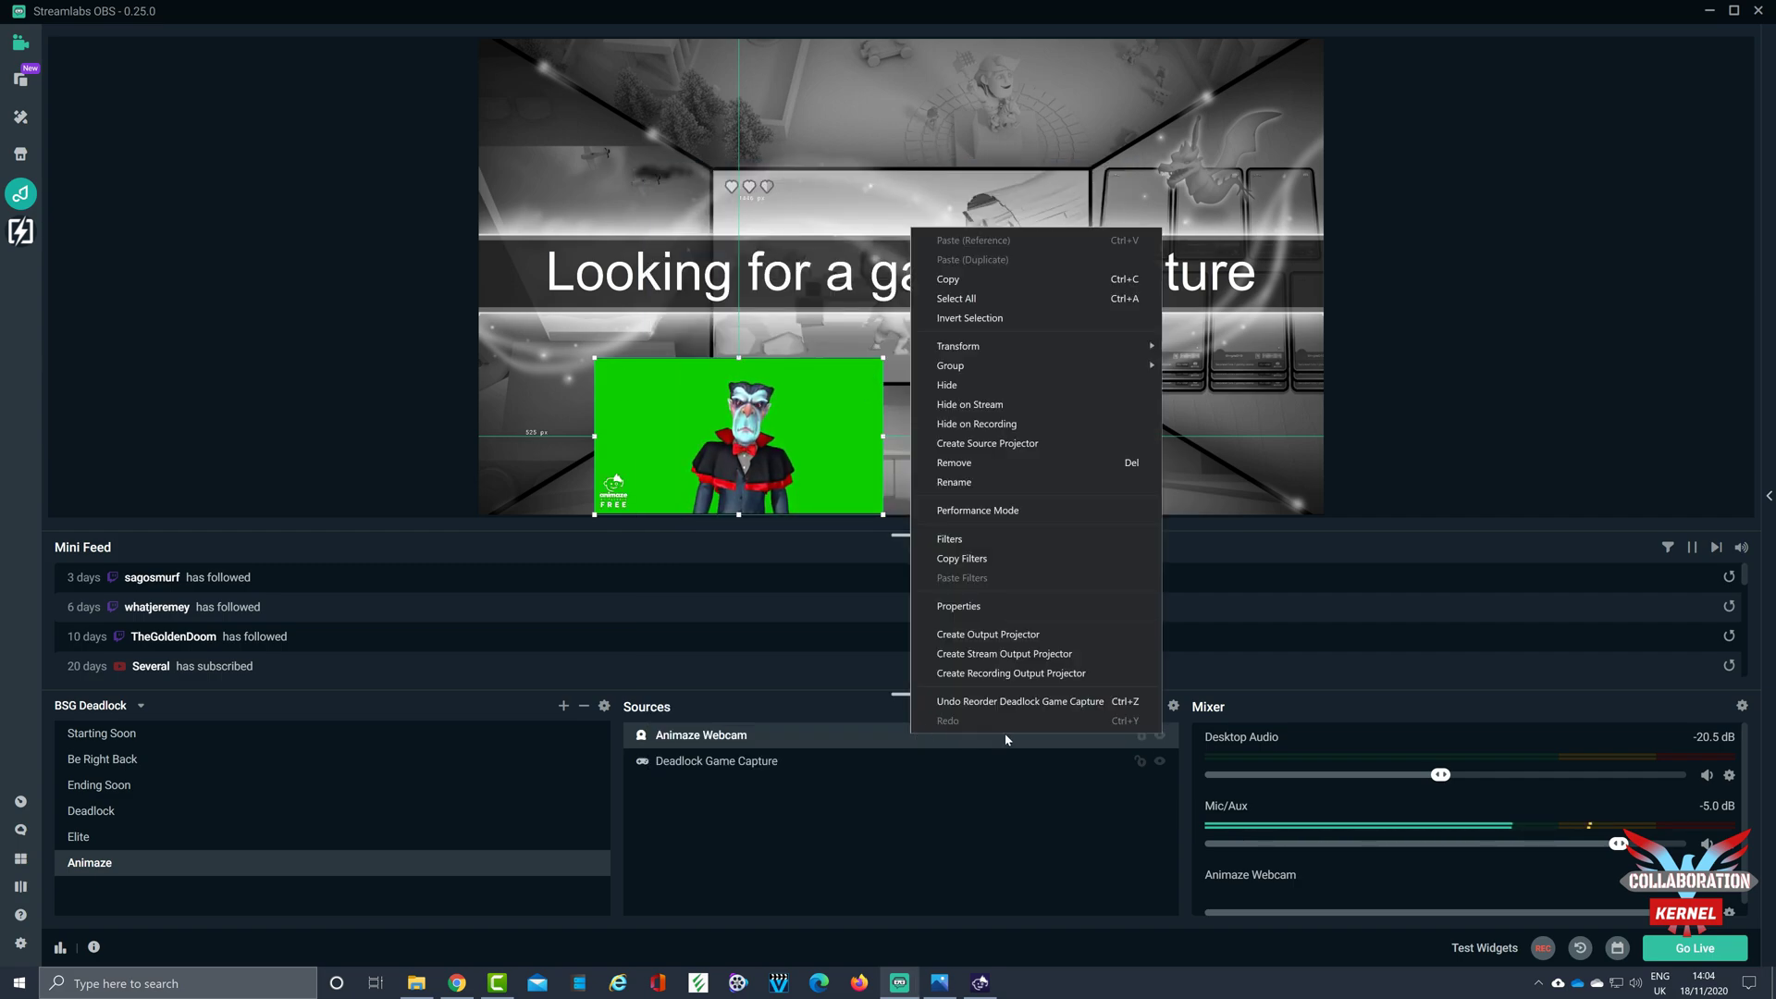
left_click(995, 540)
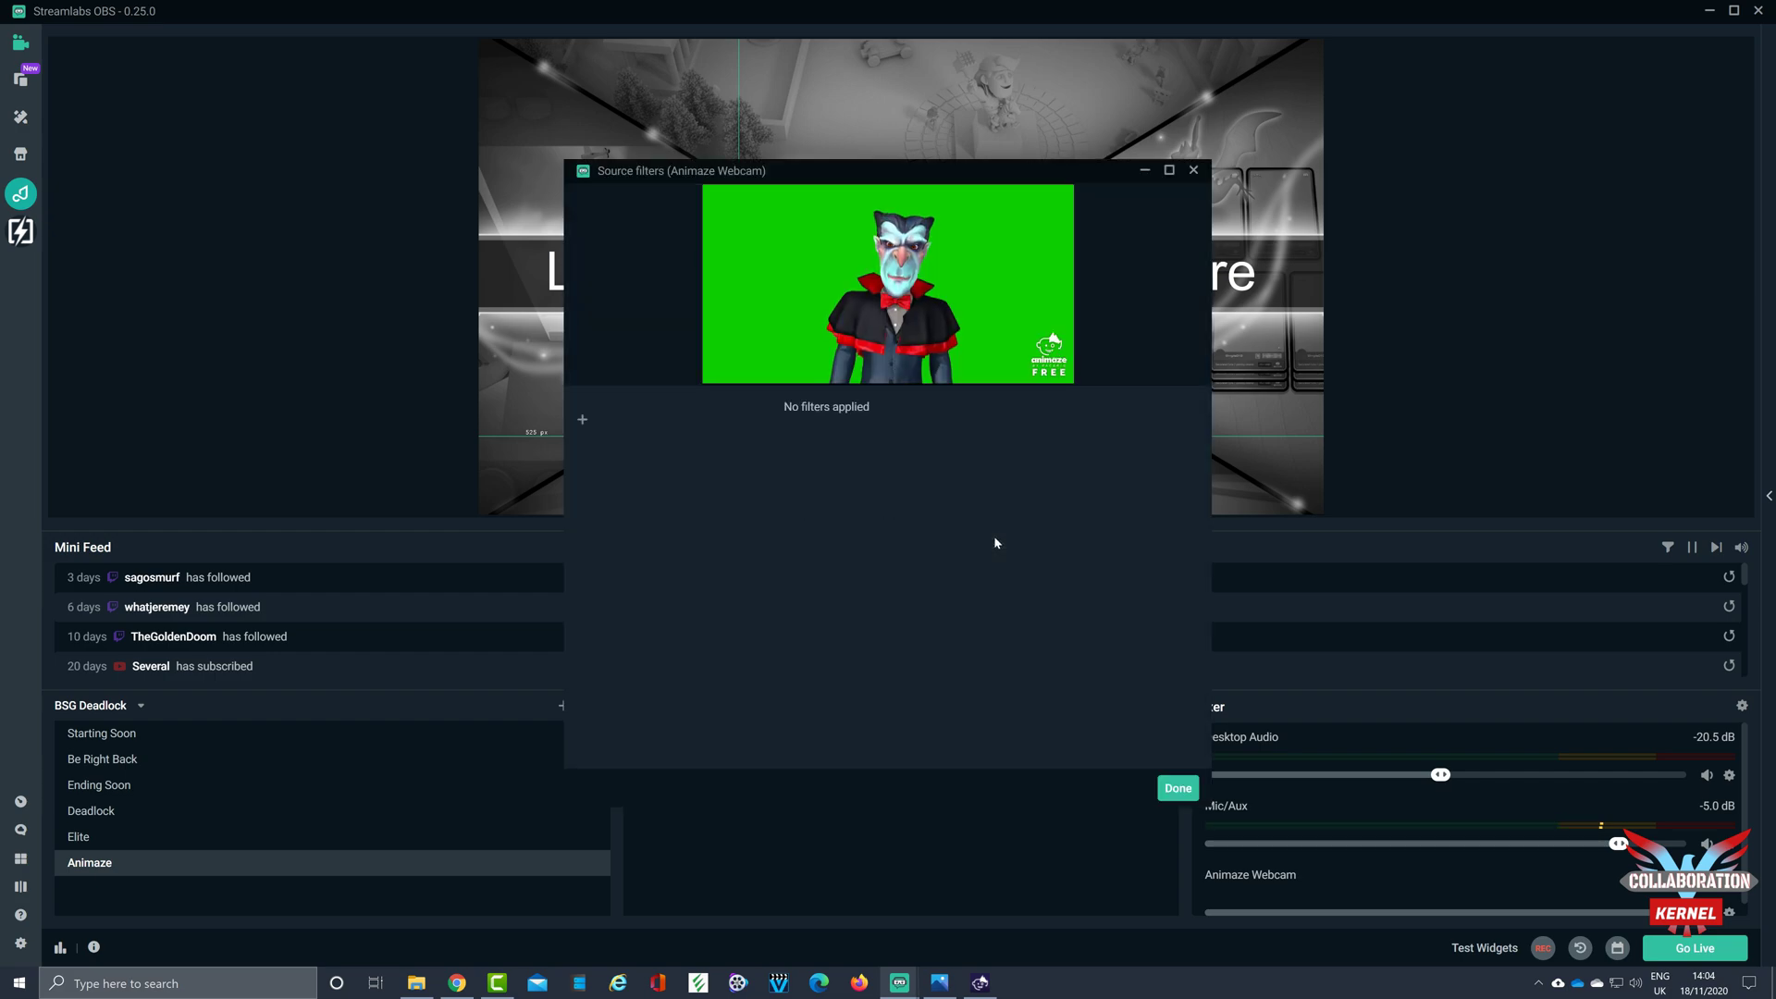
left_click(585, 423)
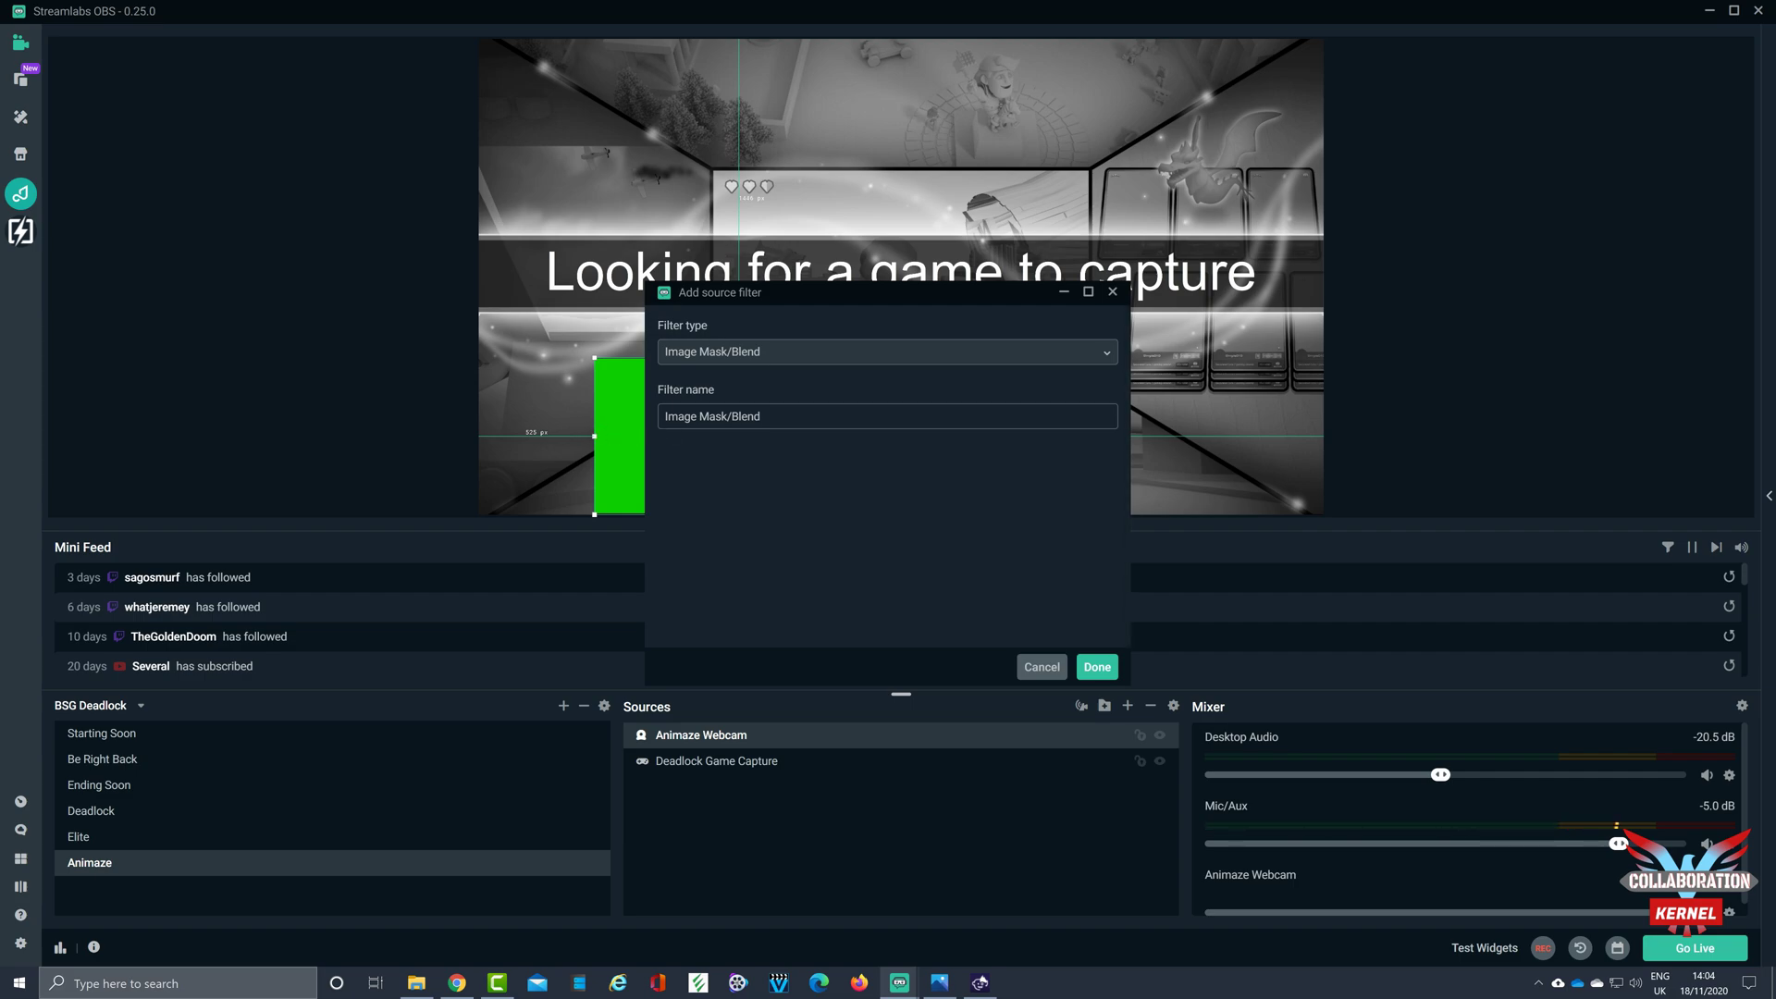
left_click(1115, 354)
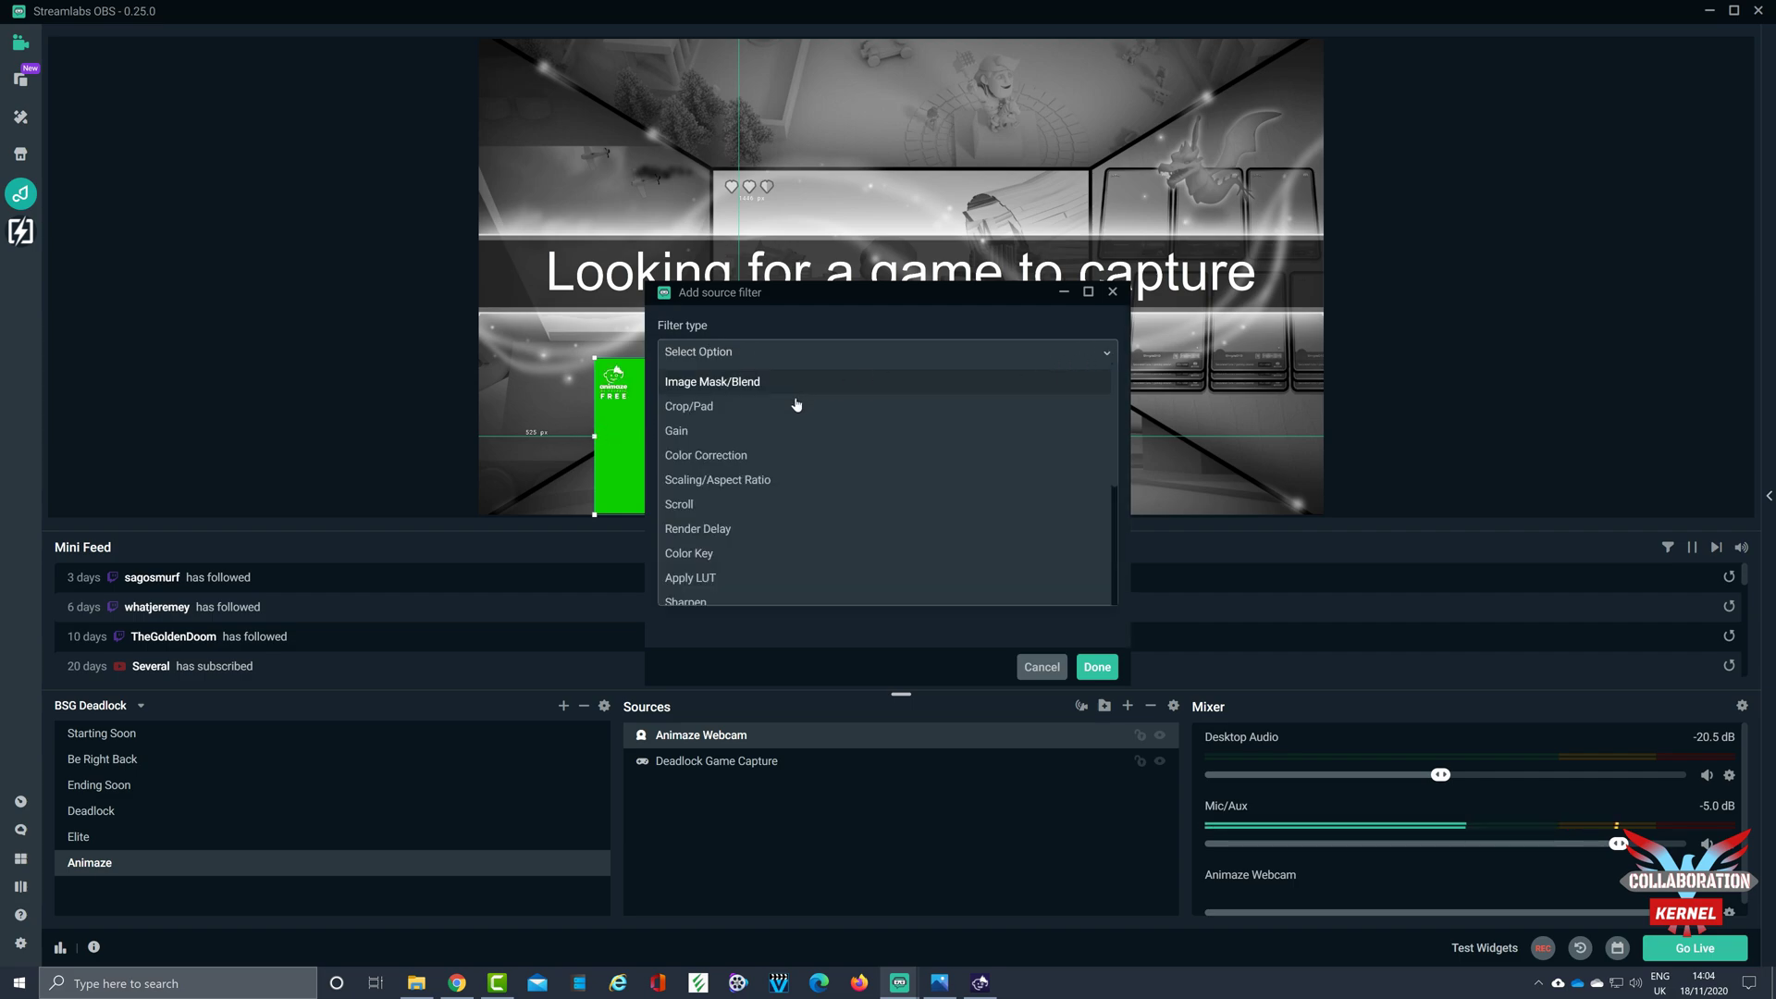
scroll(808, 438, "down", 3)
left_click(784, 464)
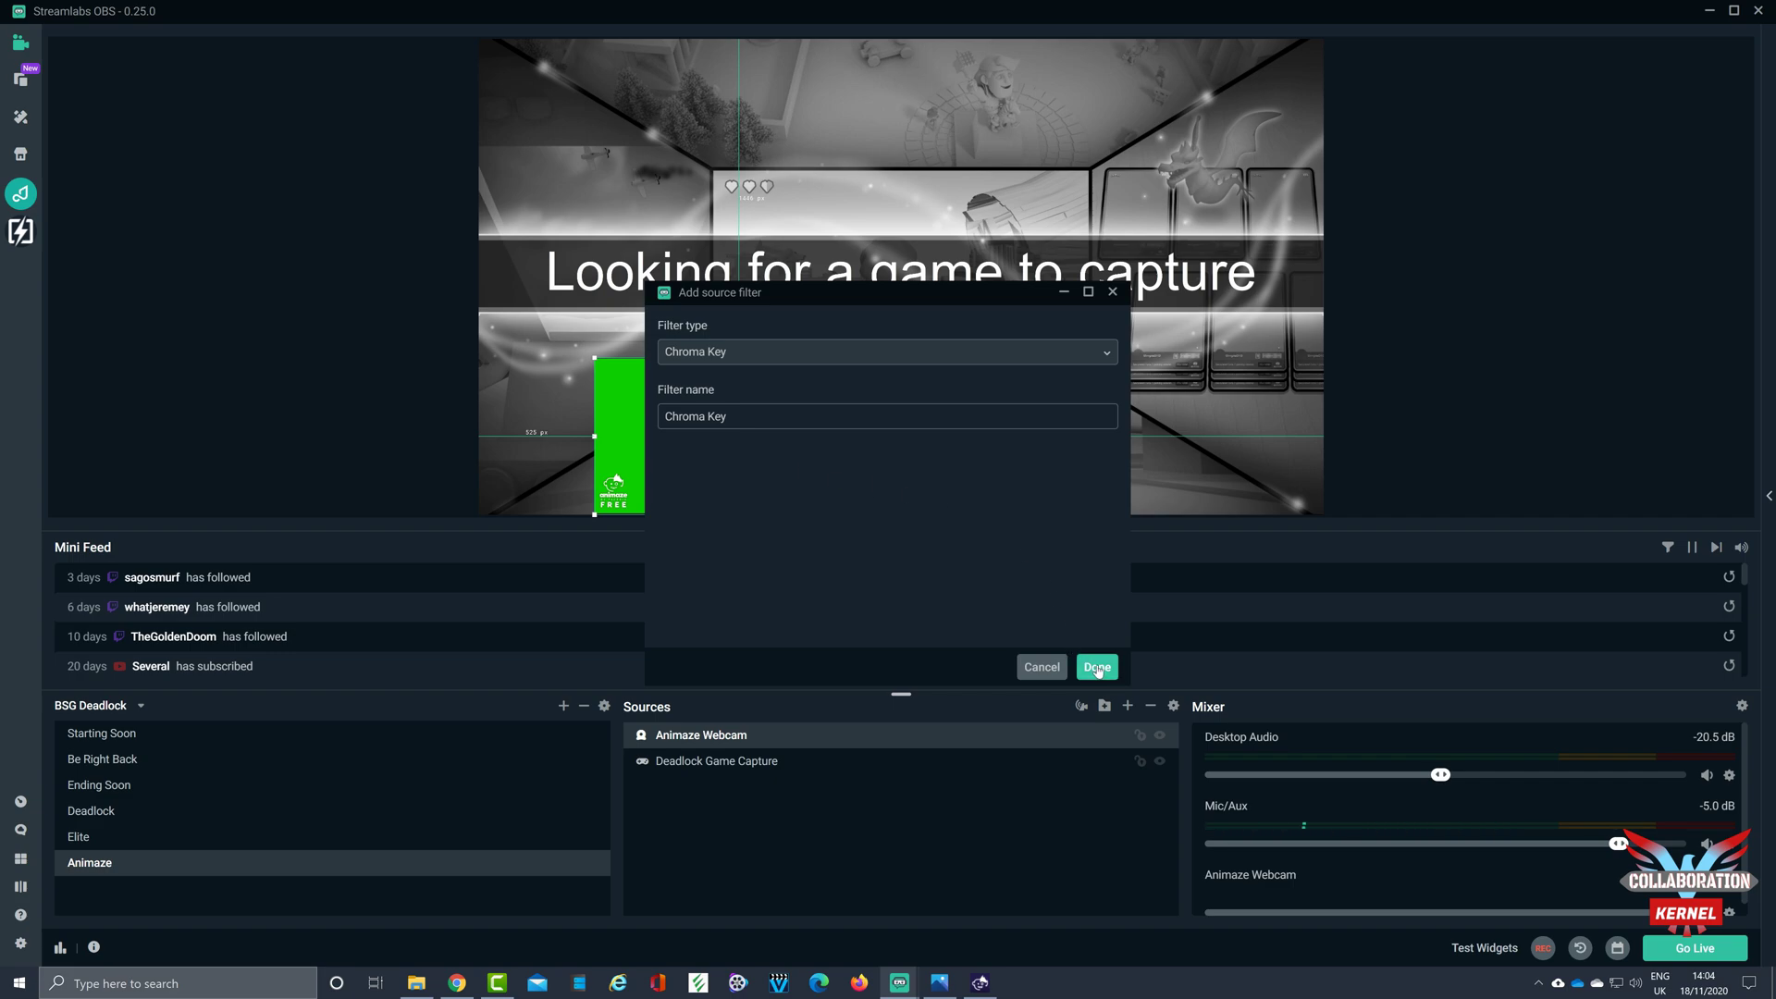
- Add the Chroma Key filter with Key Color Spill Reduction 267 and Similarity 124
left_click(1097, 667)
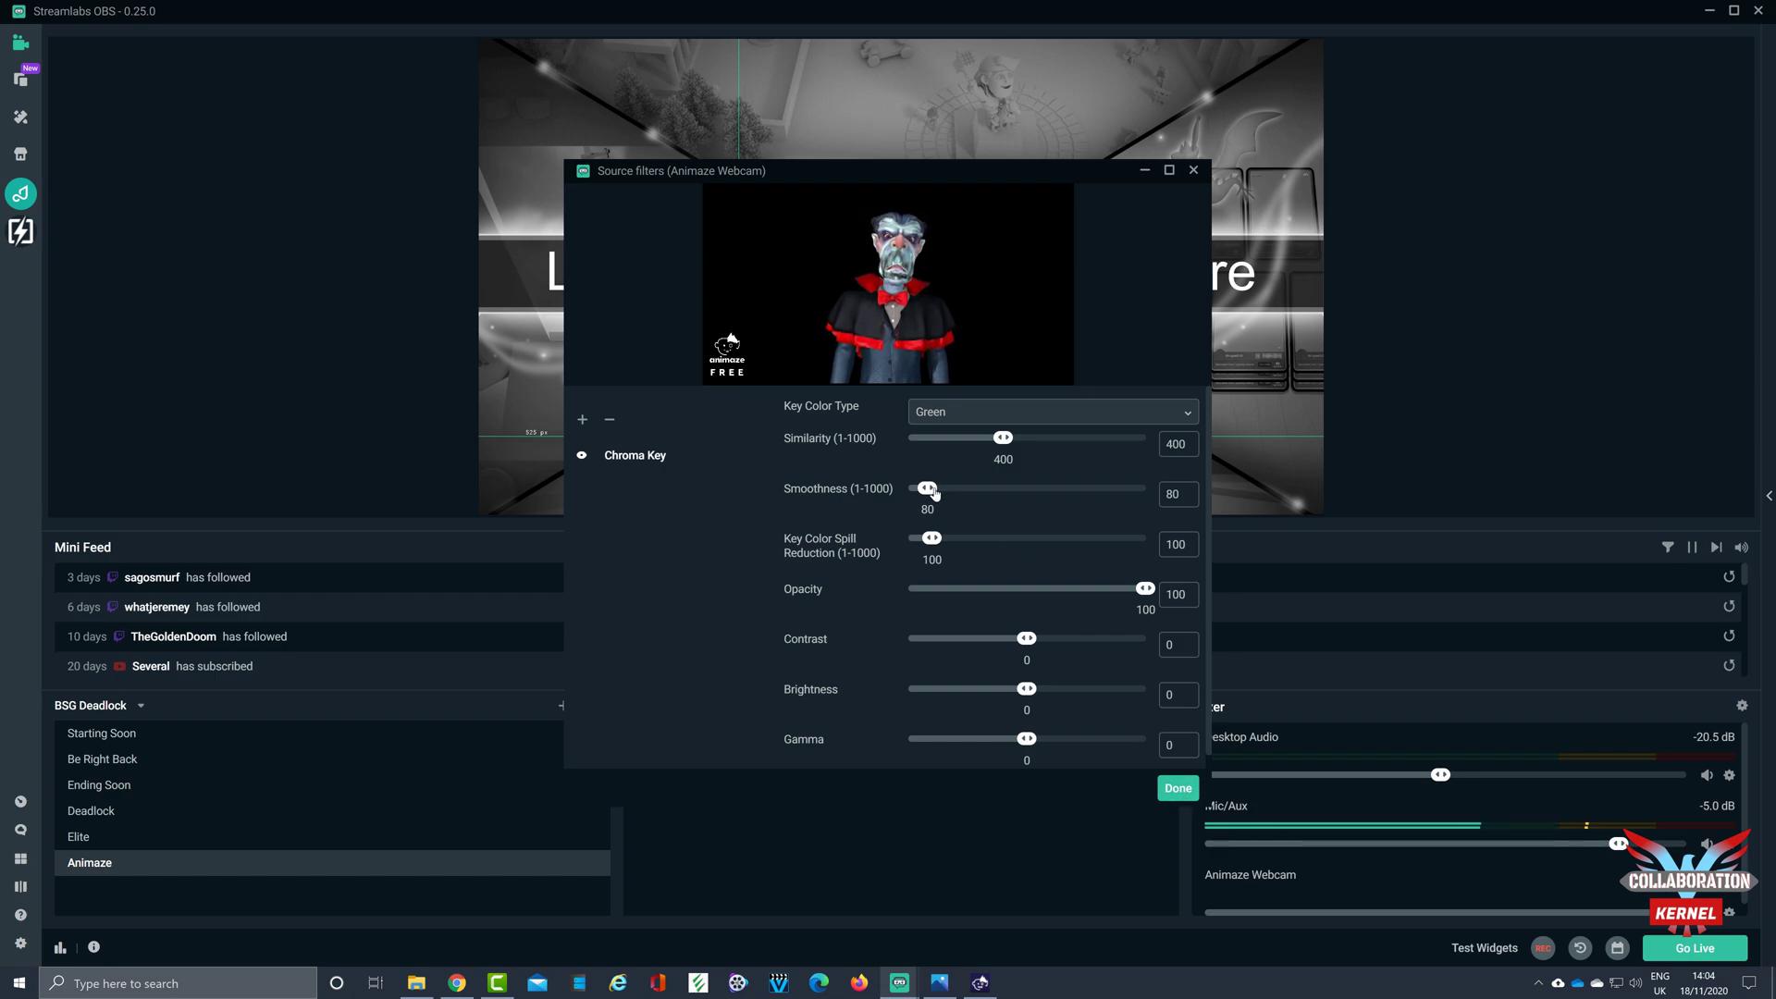
left_click_drag(939, 540, 977, 542)
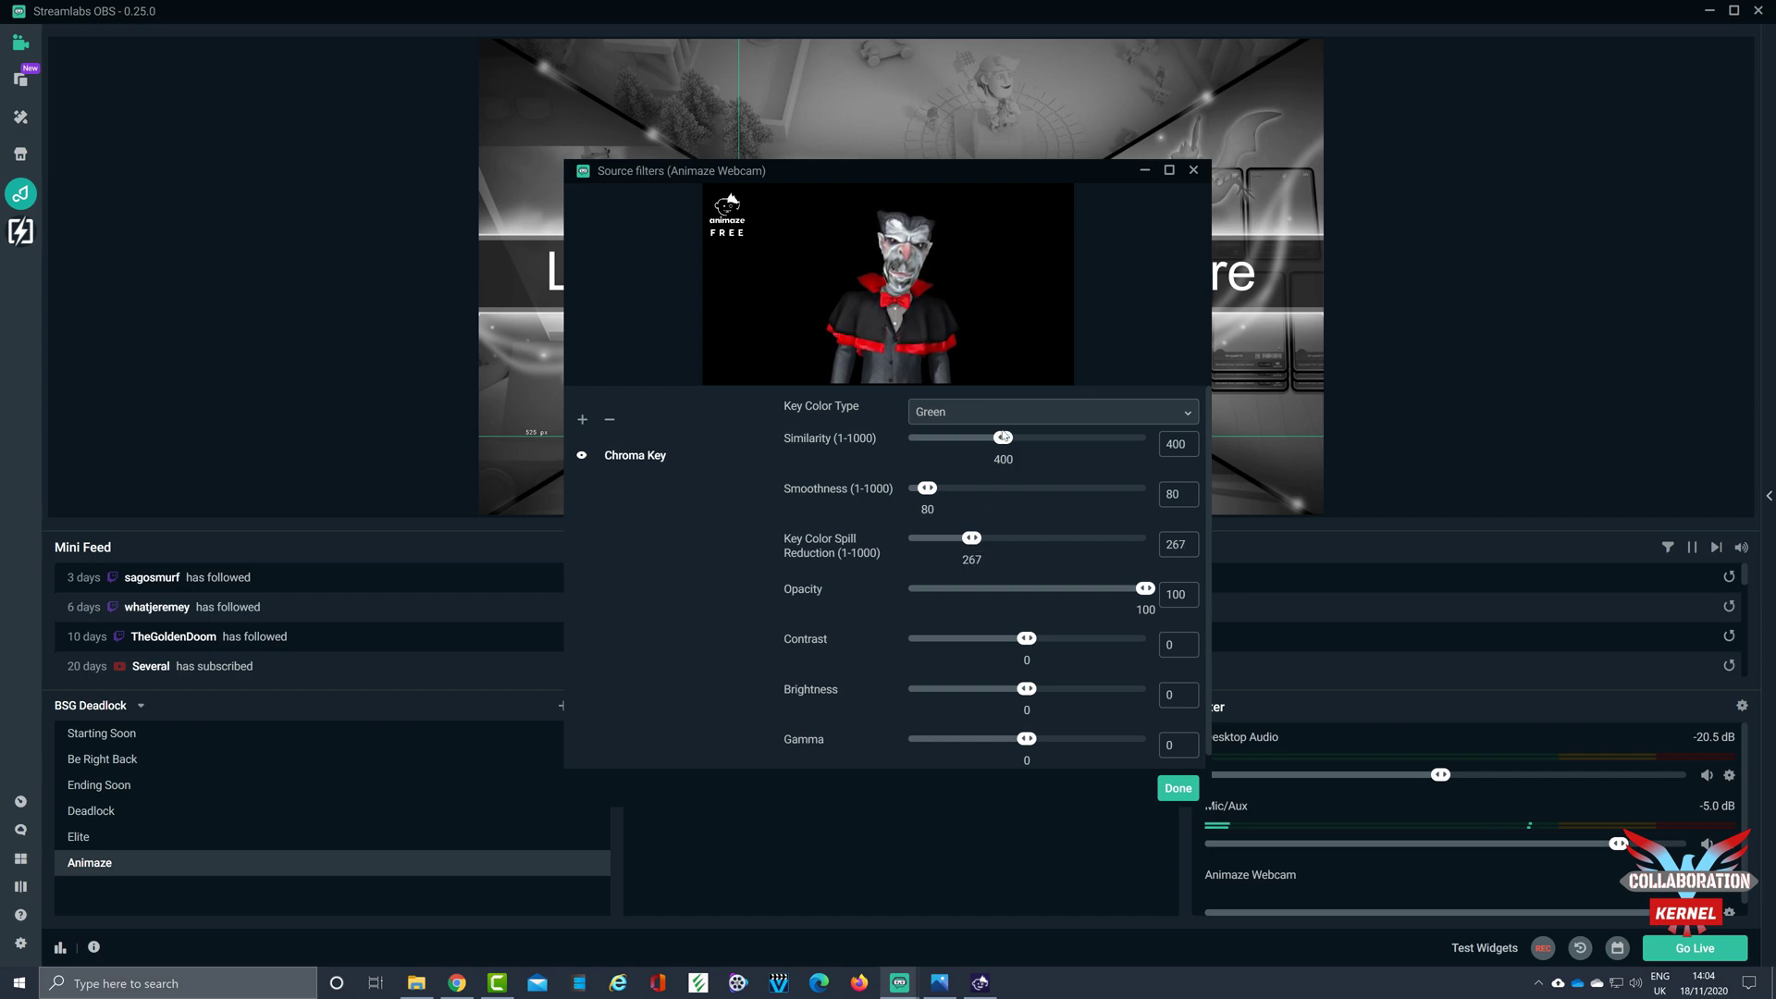
left_click_drag(943, 450, 915, 450)
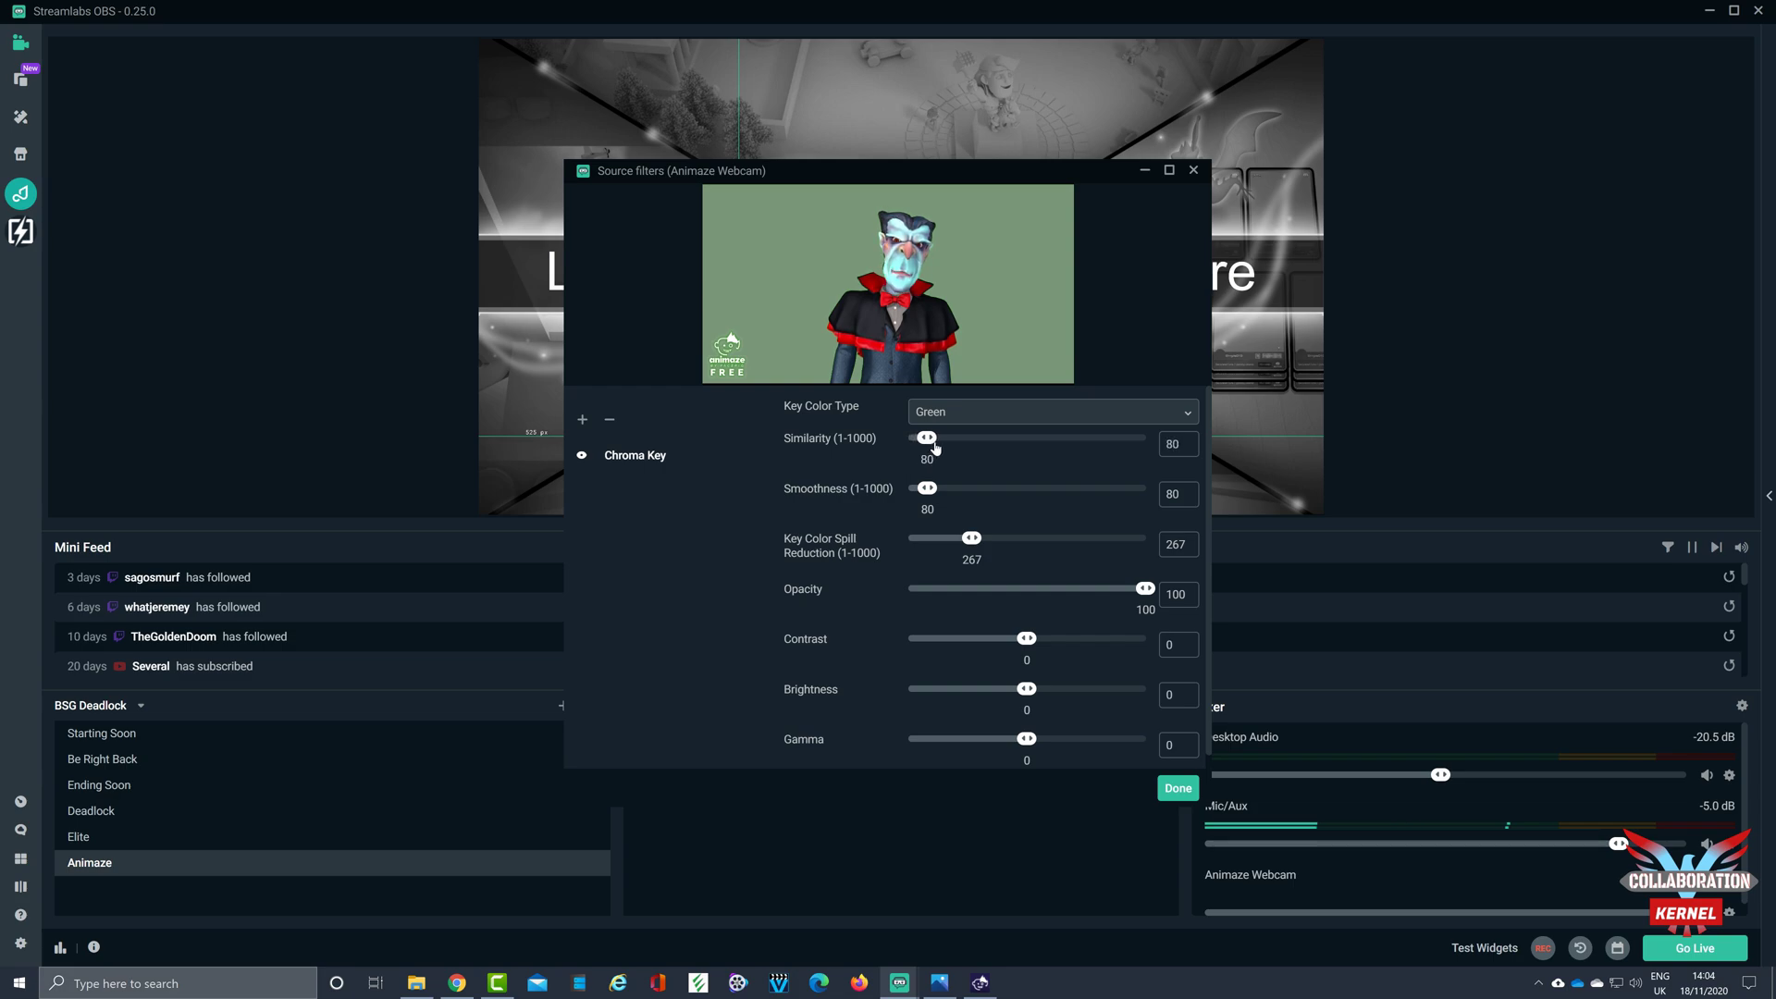
left_click_drag(935, 448, 943, 448)
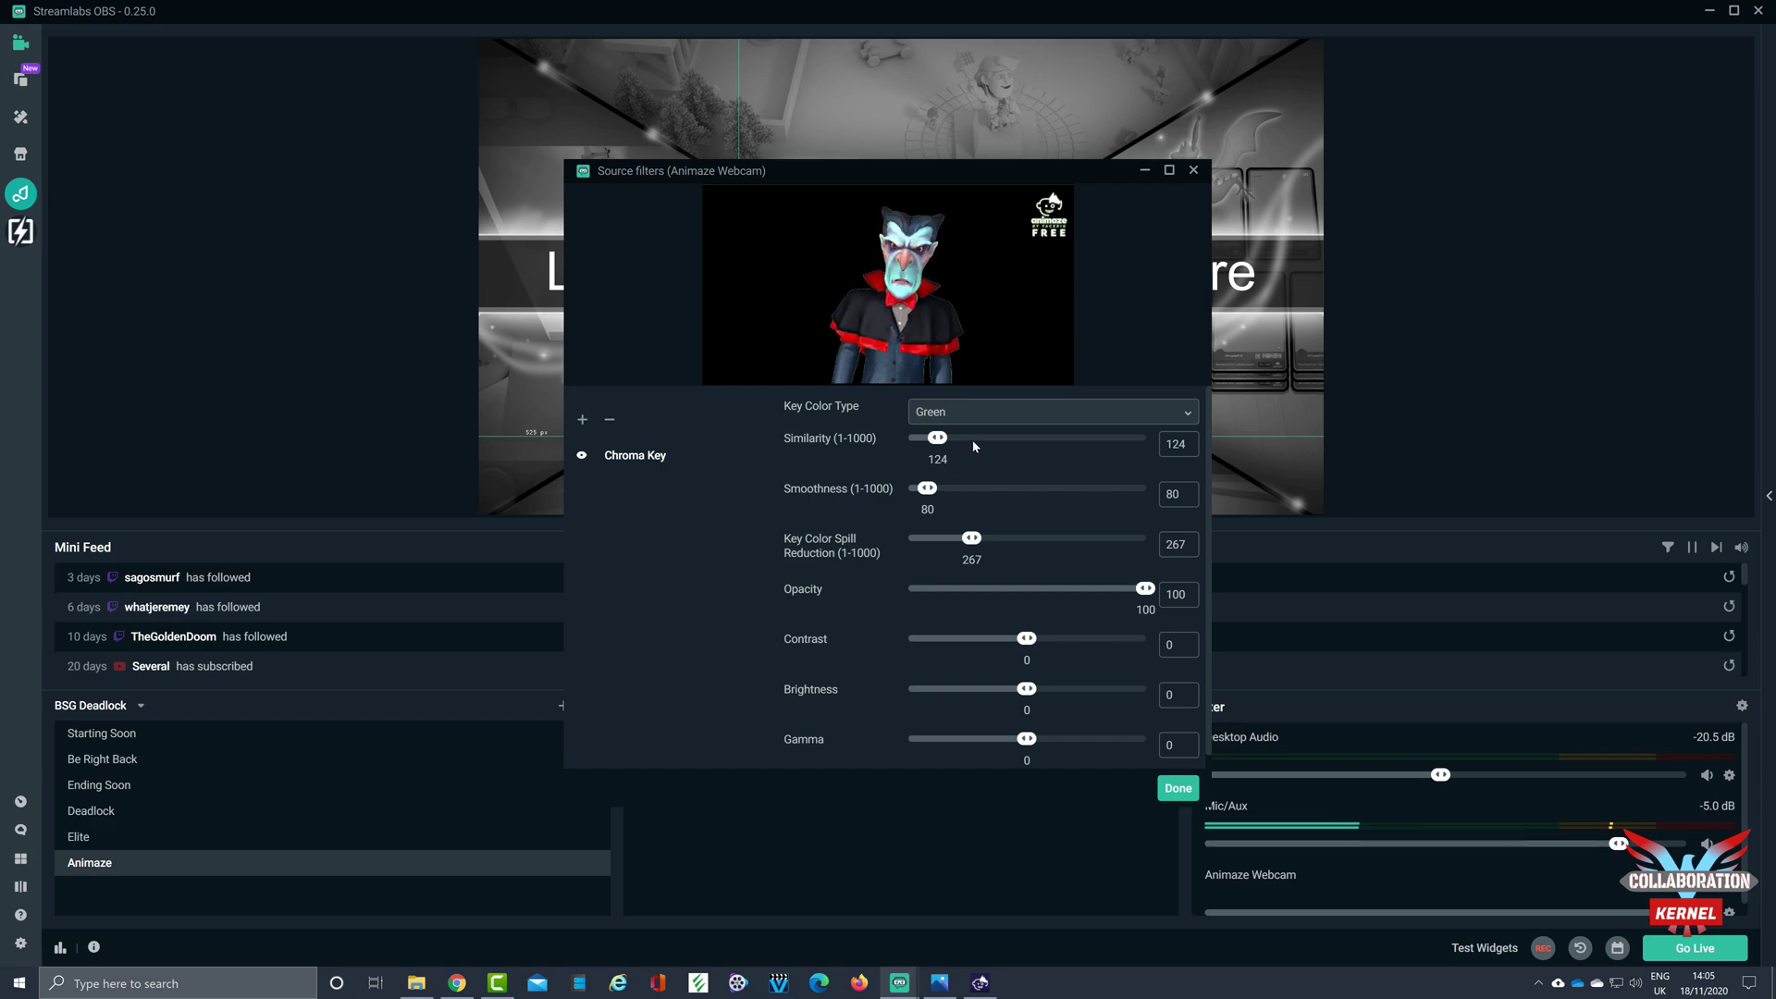
left_click(1175, 788)
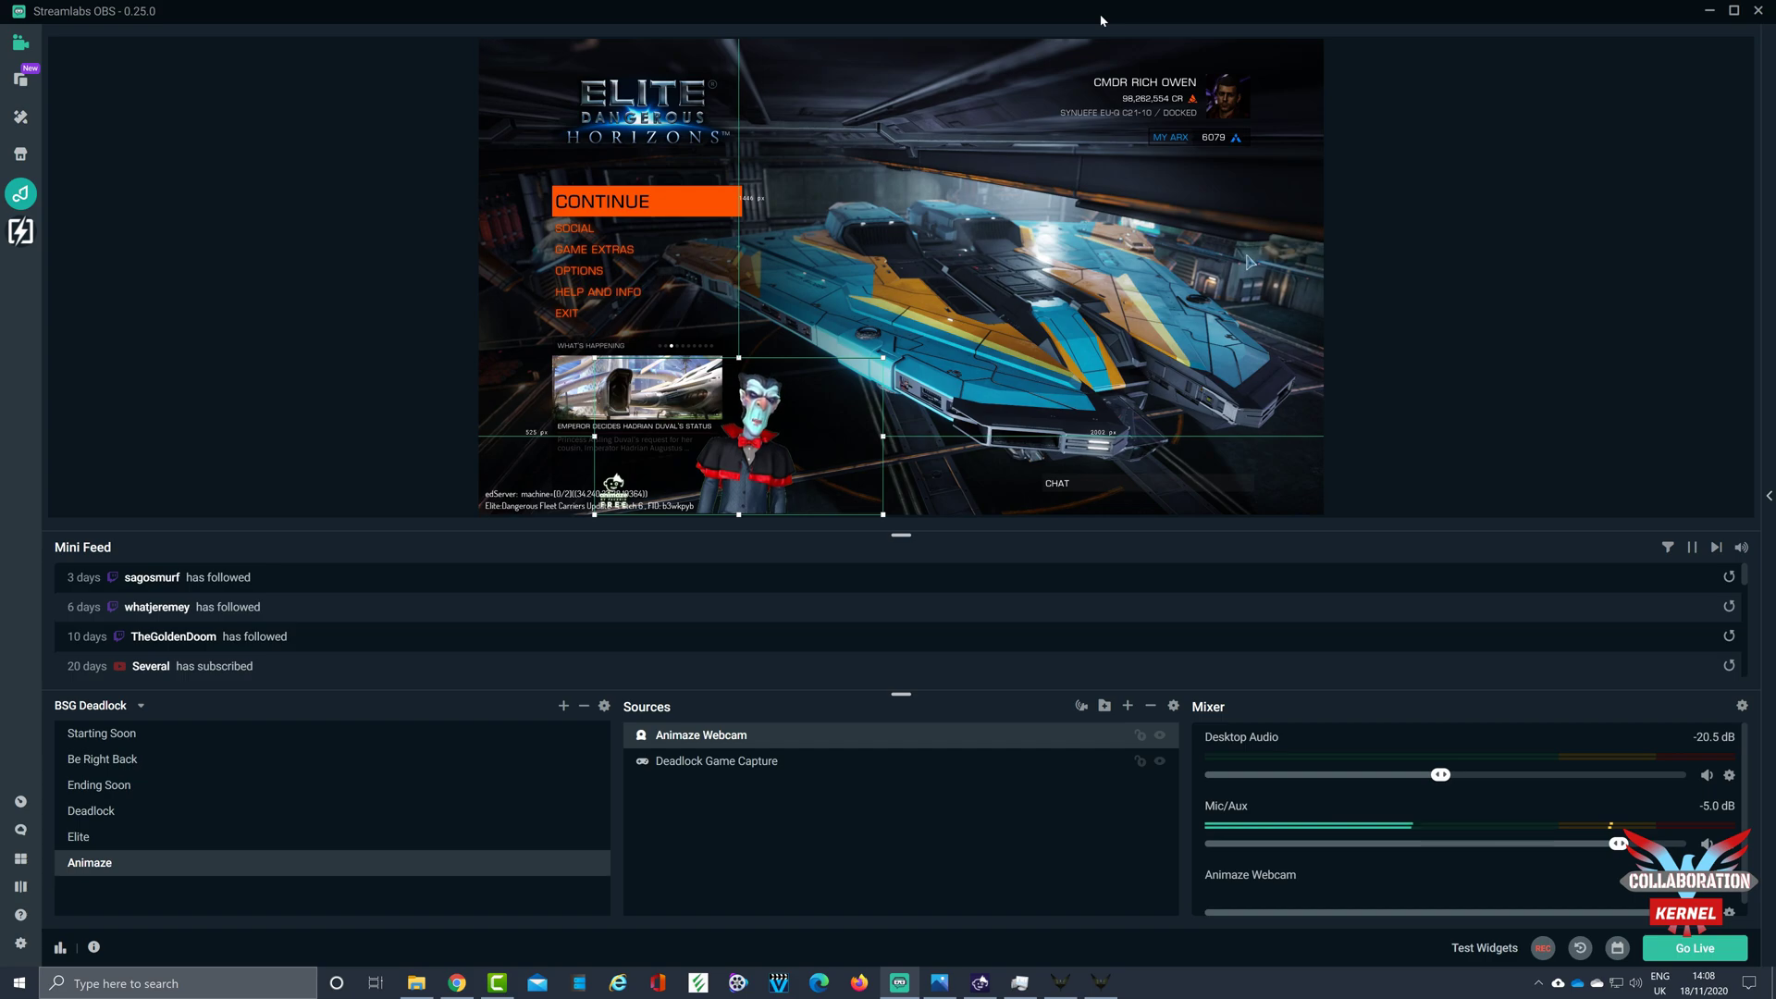
- Bring Animaze forward and run face-tracking calibration while looking at the camera
left_click(982, 984)
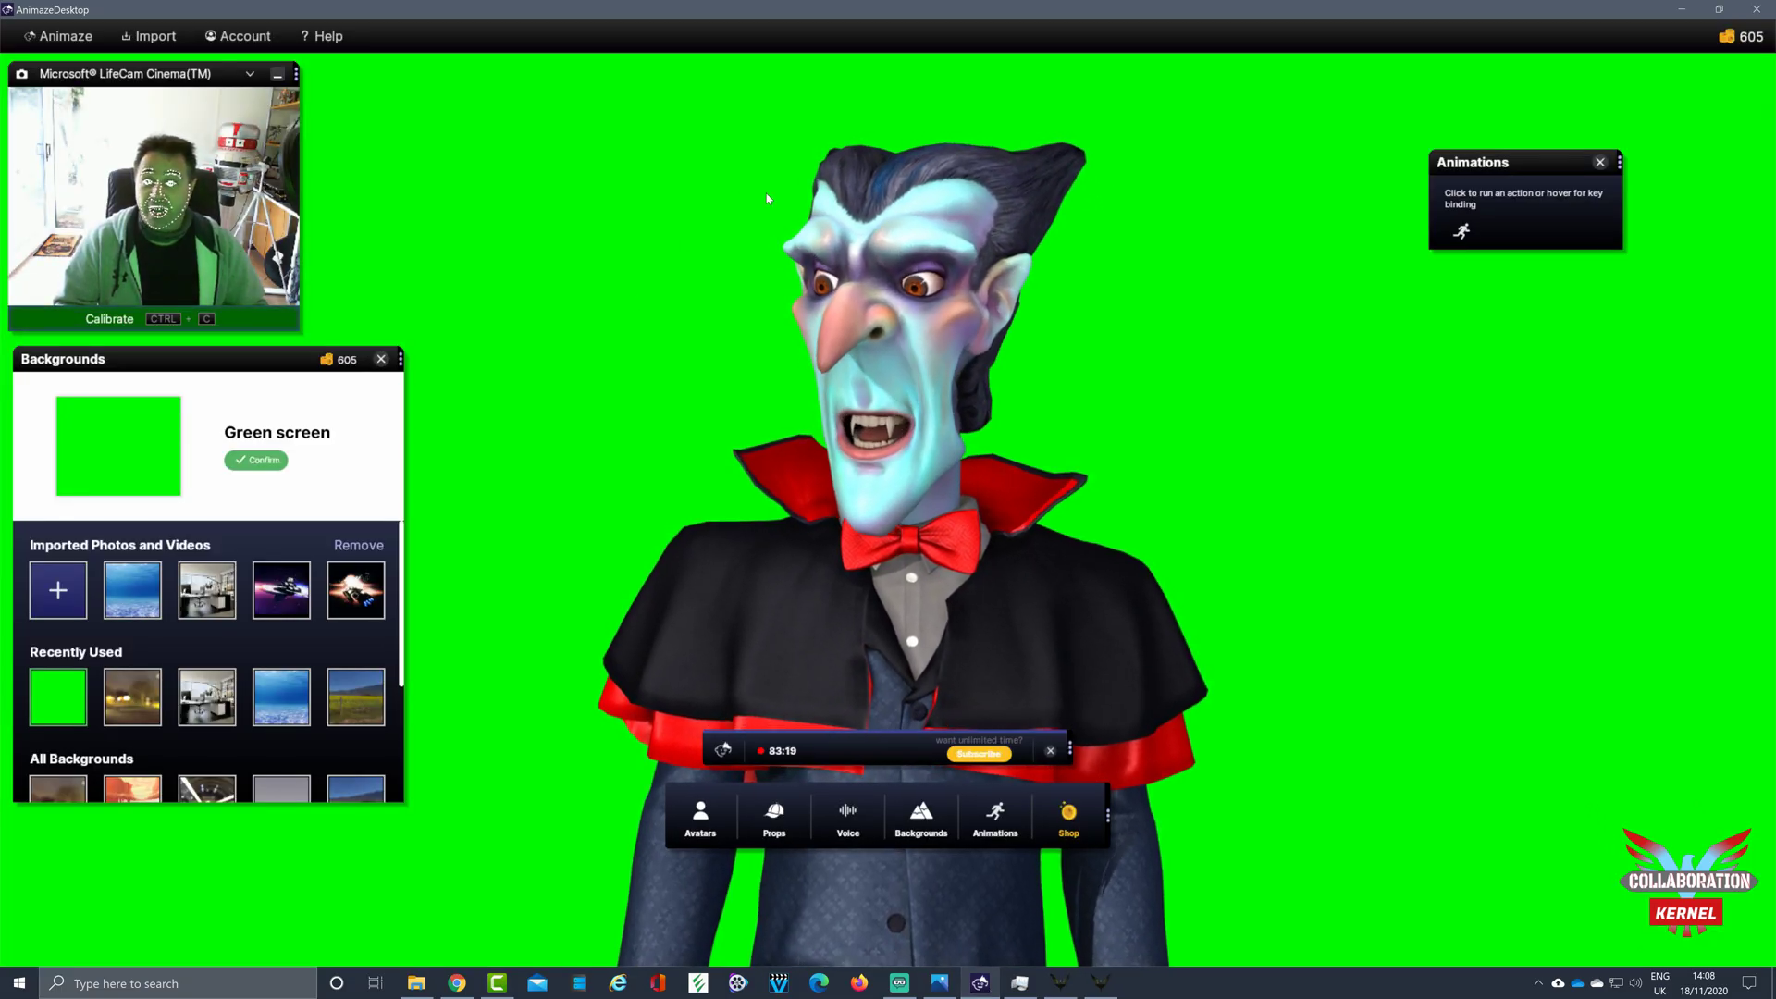
left_click(79, 316)
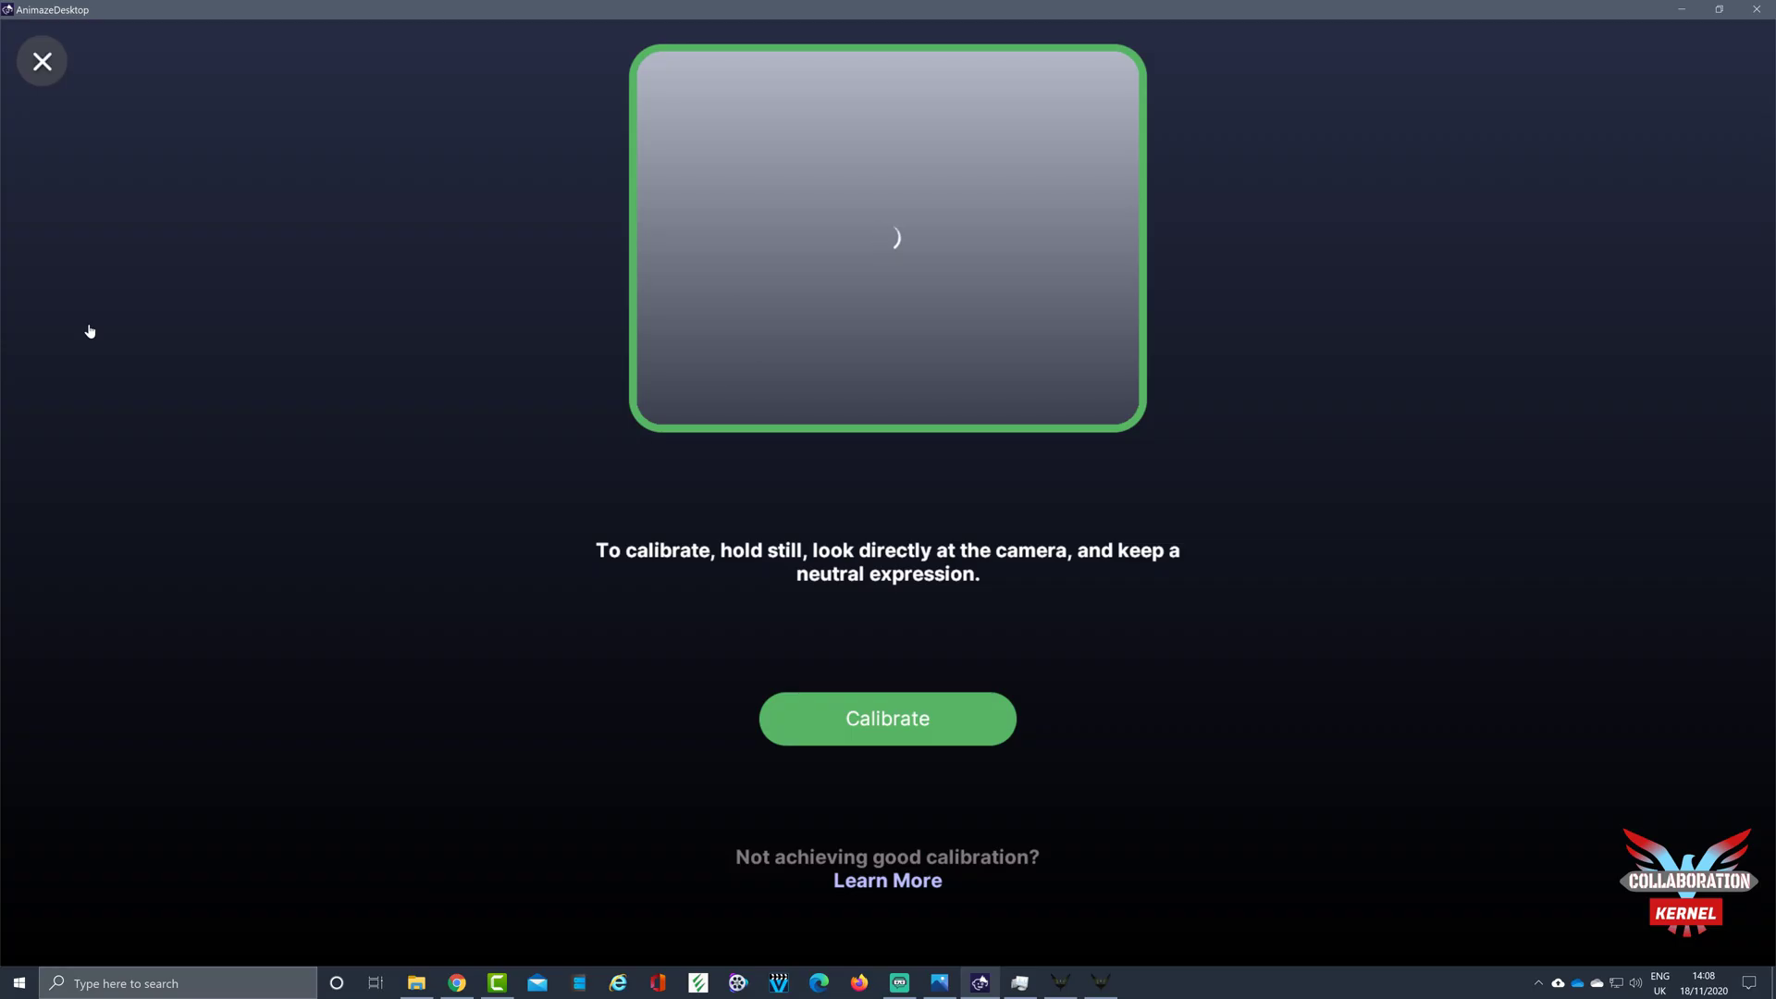
left_click(866, 709)
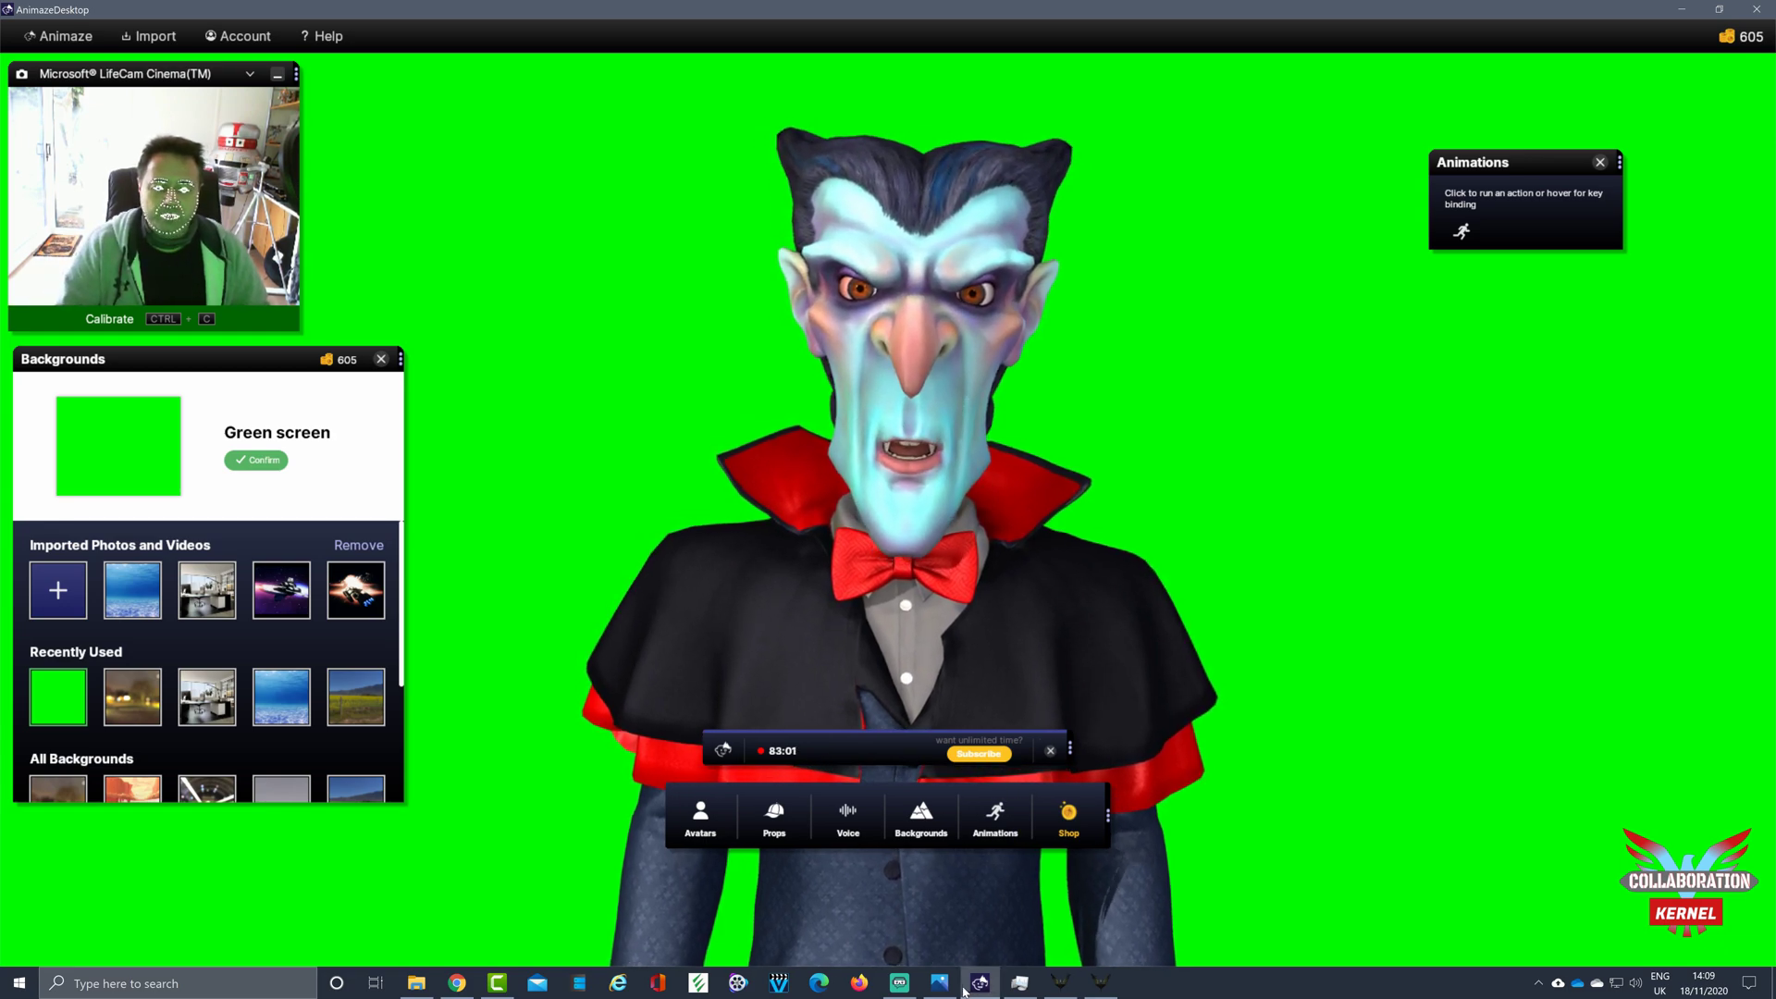
- Review the keyed vampire over the game capture in Streamlabs OBS, then bring Elite Dangerous to the front
left_click(891, 990)
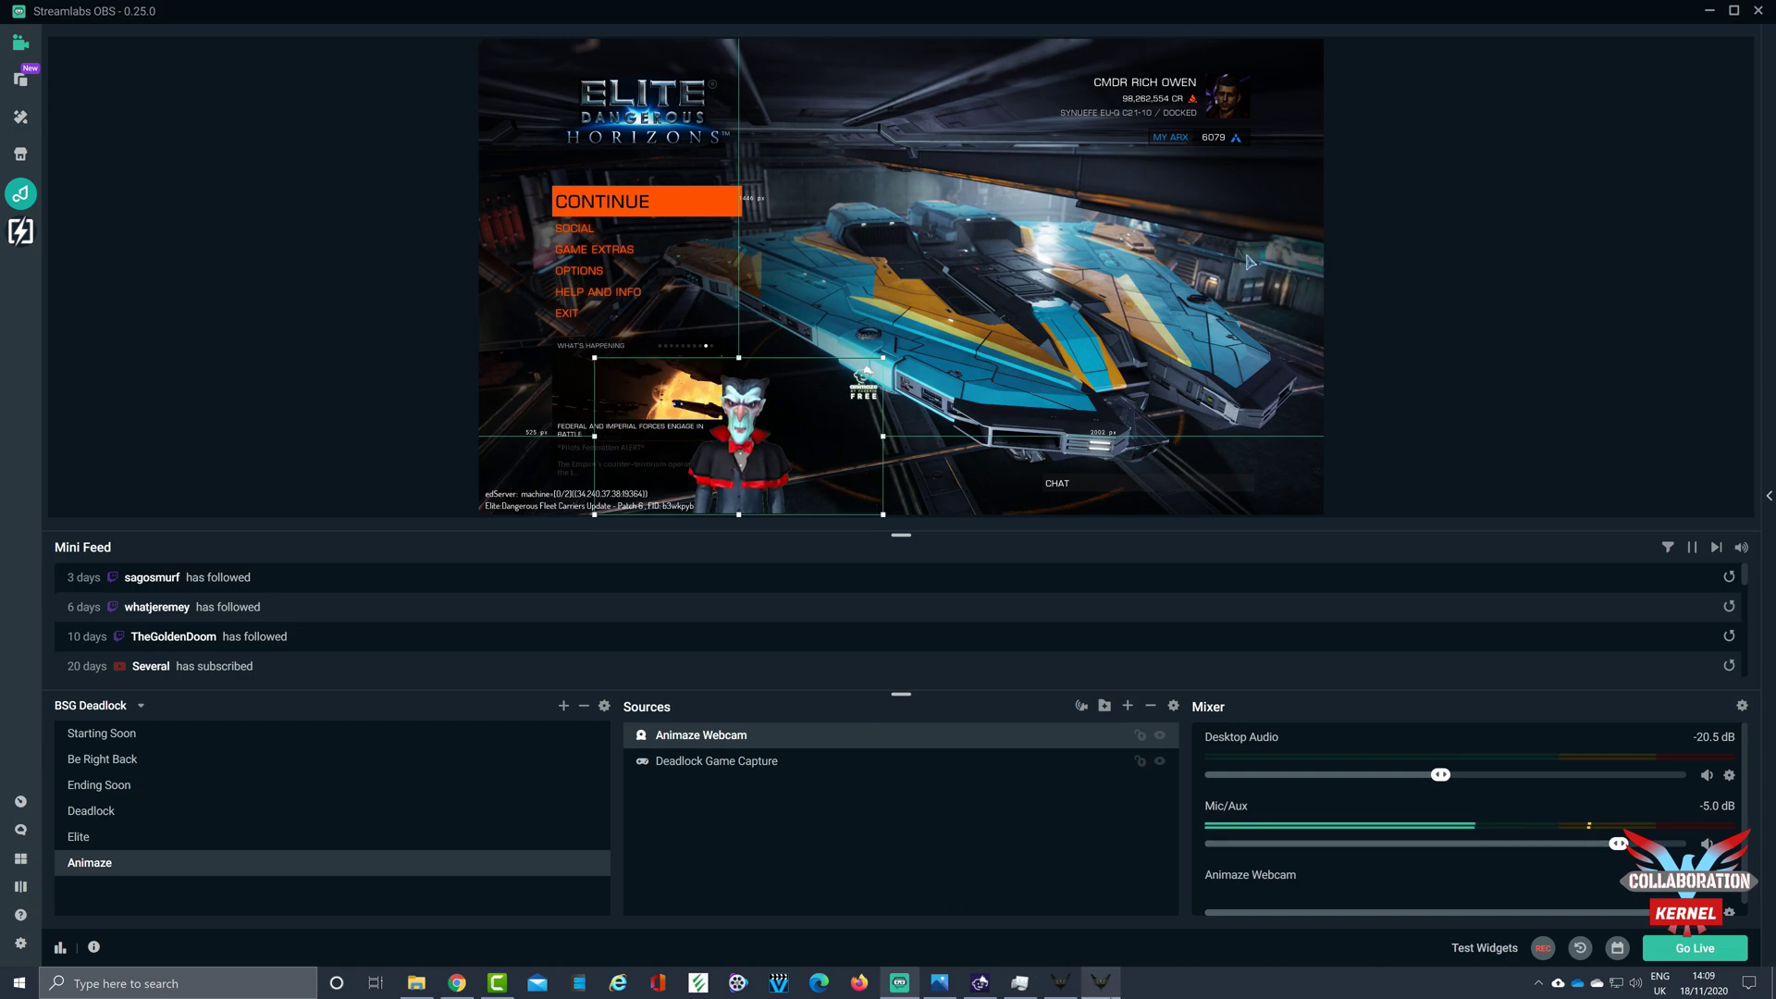
left_click(1100, 982)
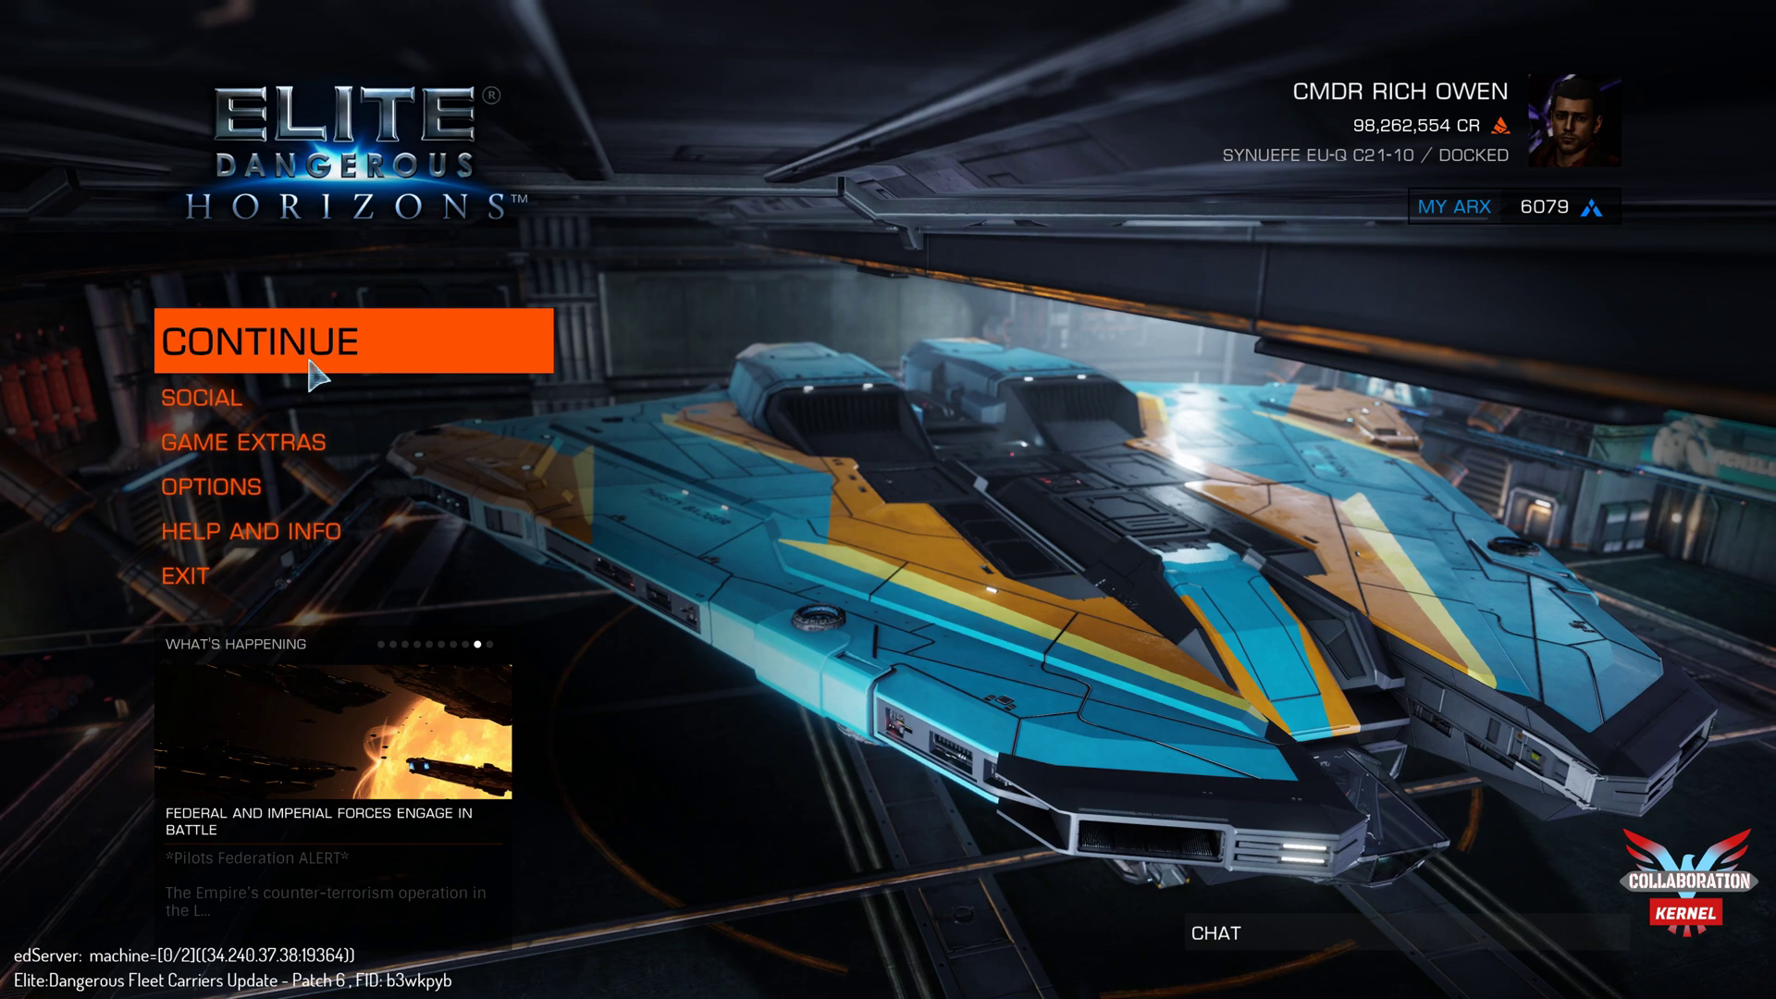
- Choose CONTINUE on the Elite Dangerous Horizons main menu to load the Training simulations
left_click(310, 363)
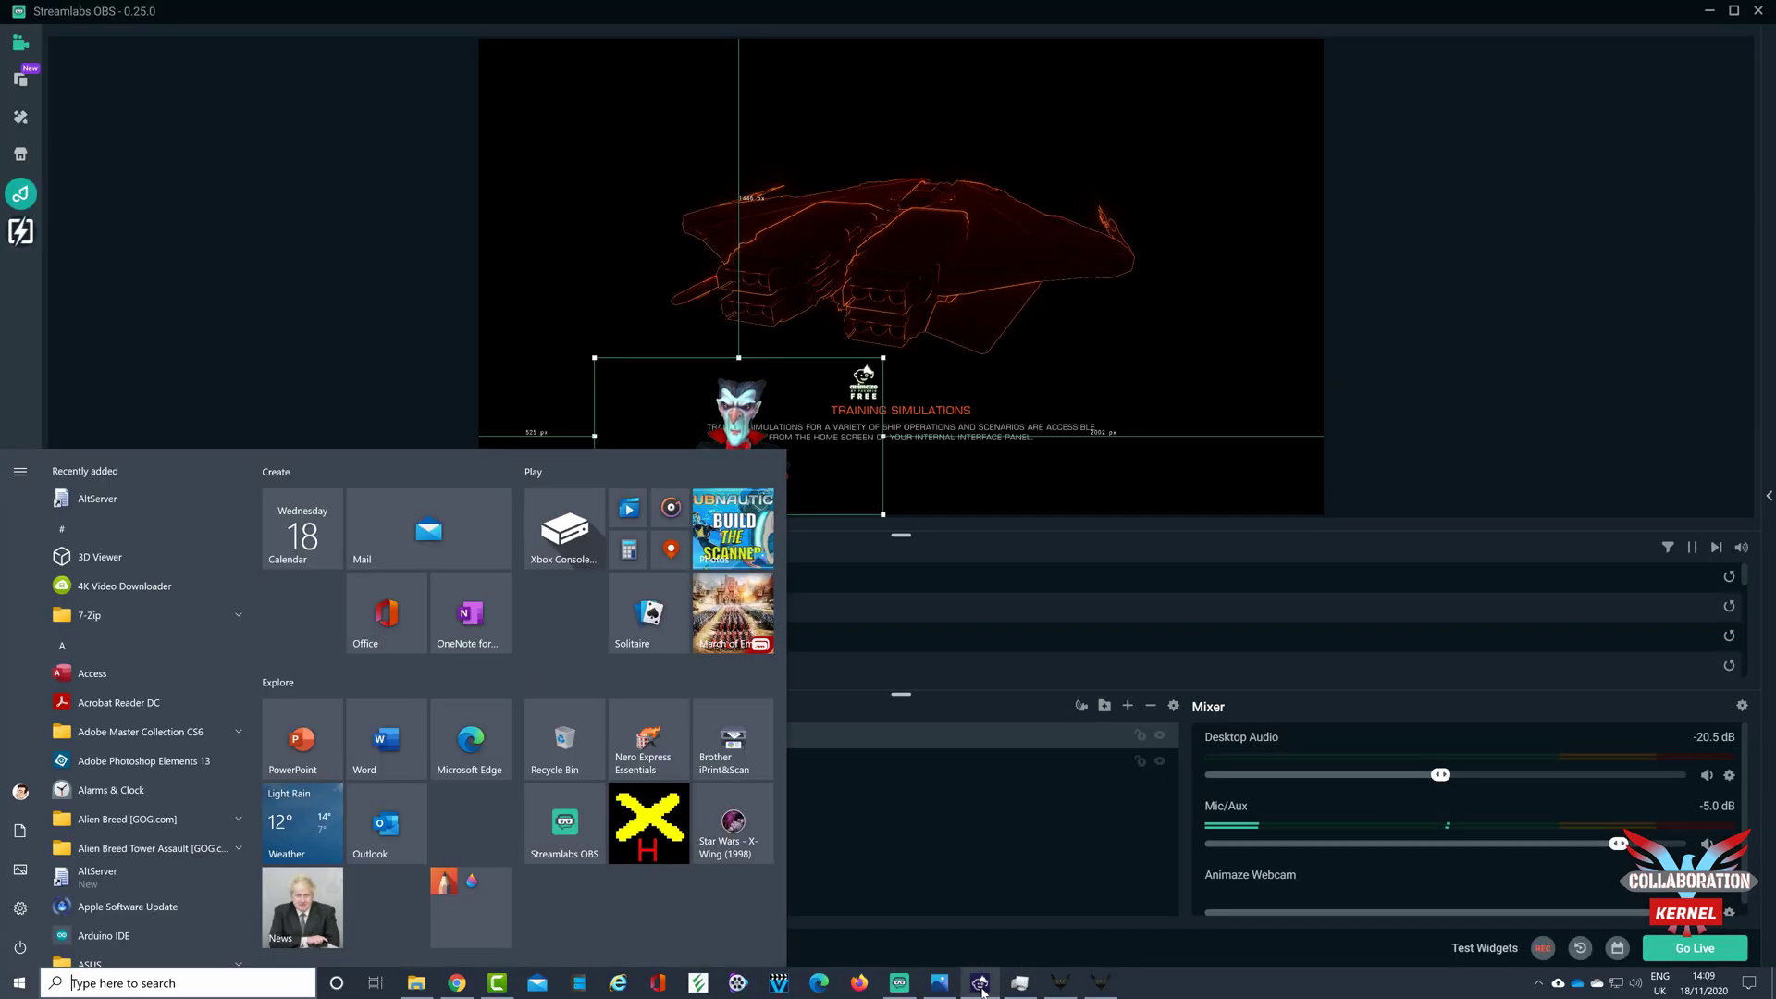
- Return to Streamlabs OBS to preview the keyed vampire over the Training Simulations loading screen
mouse_move(981, 985)
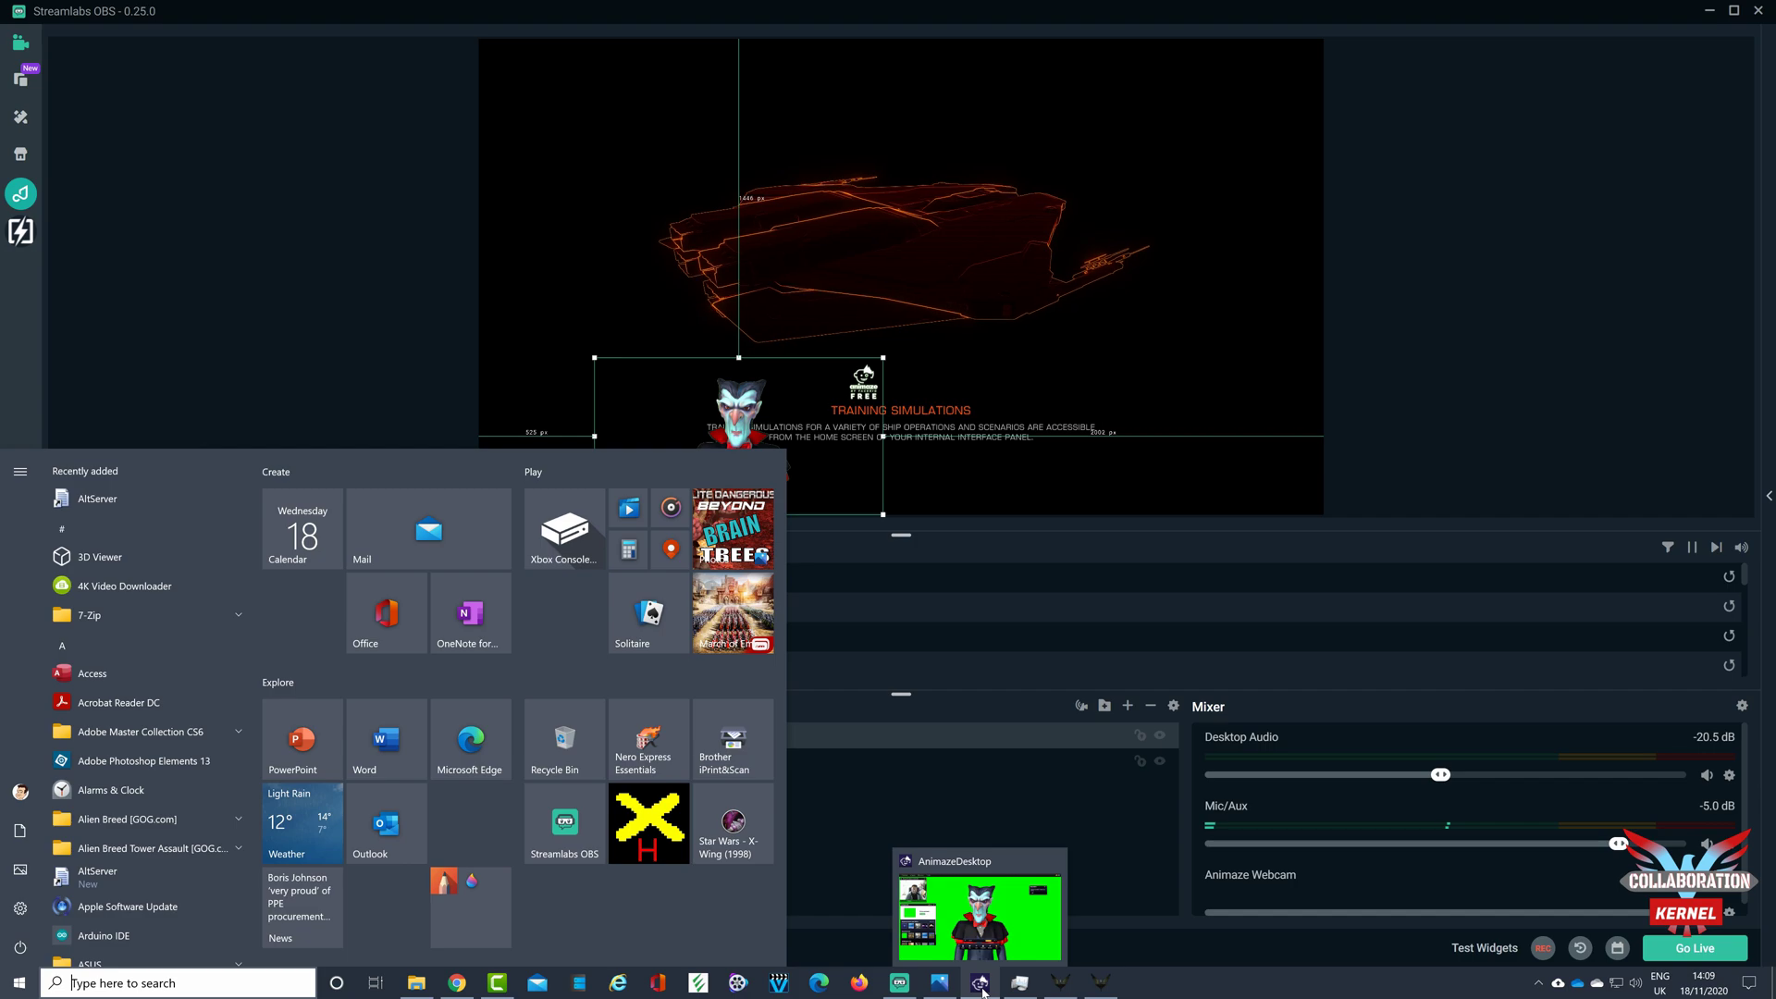
left_click(900, 984)
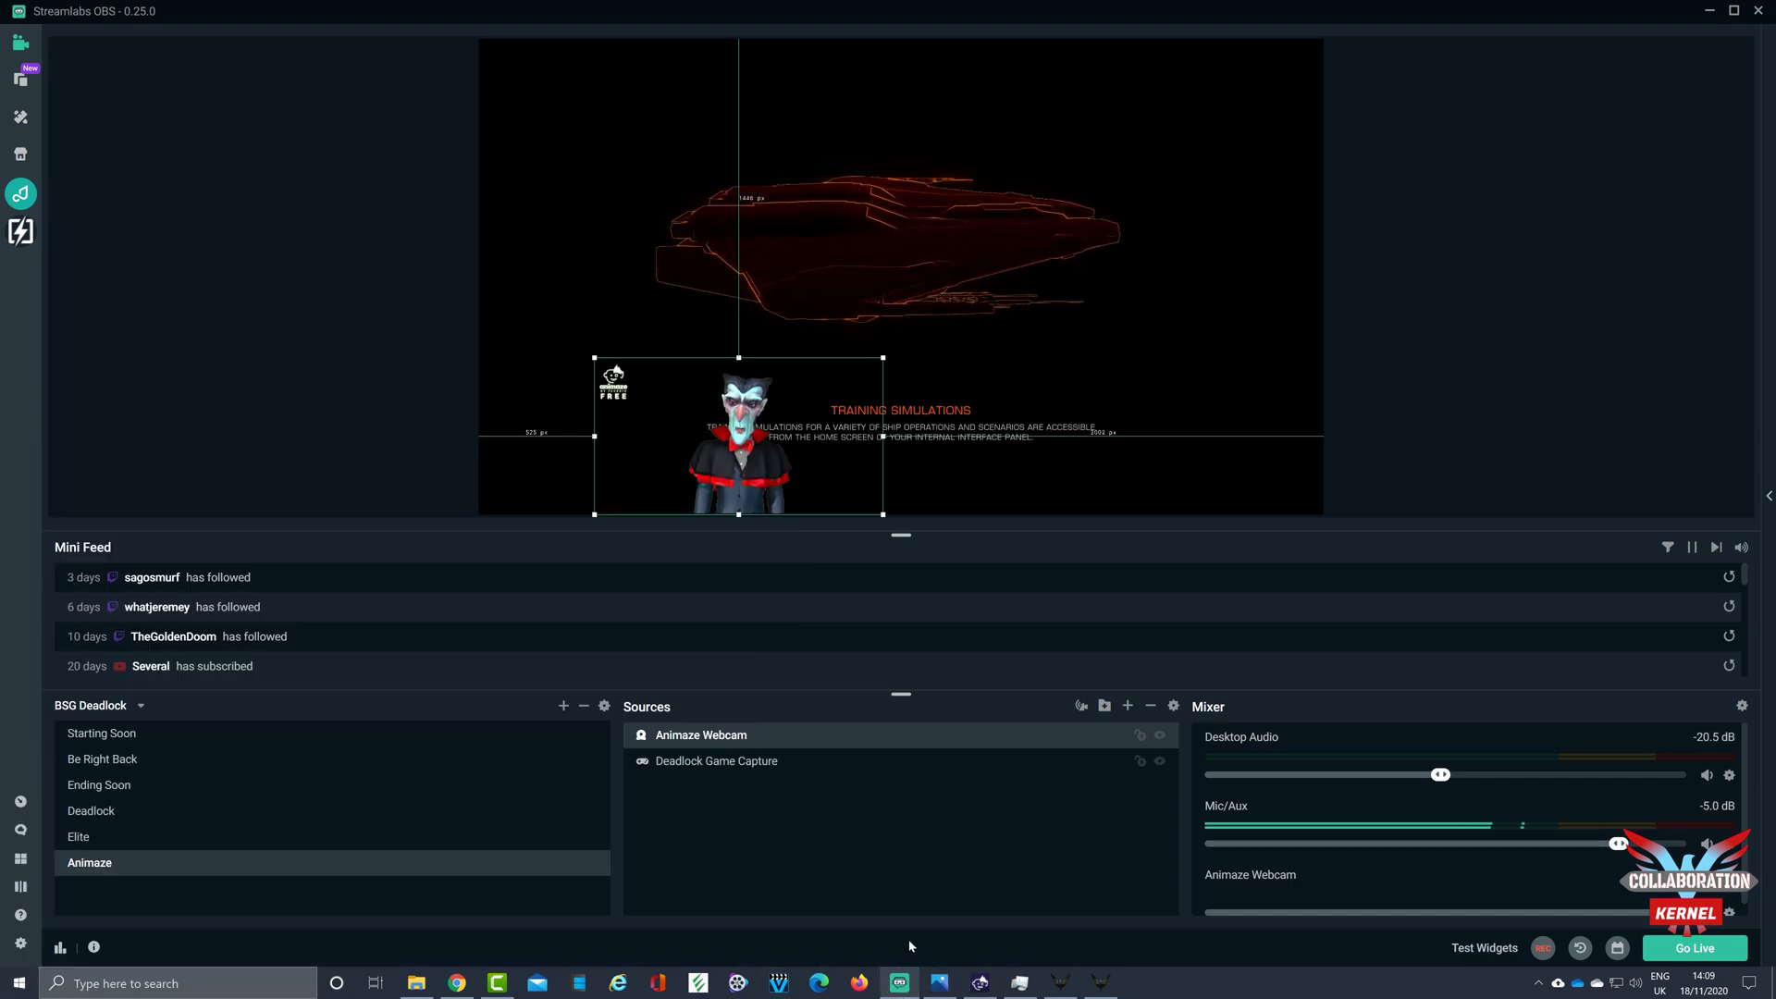